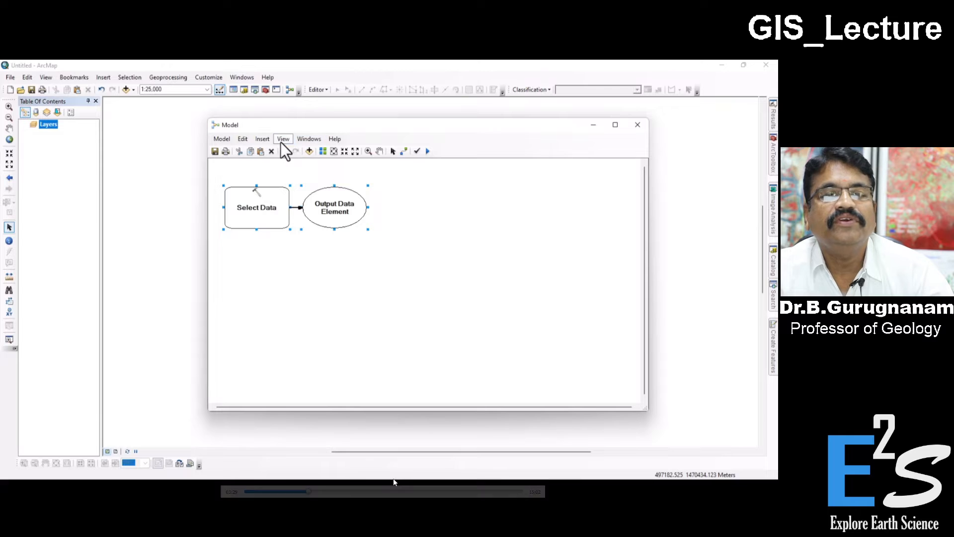
pyautogui.click(281, 141)
pyautogui.moveTo(294, 139)
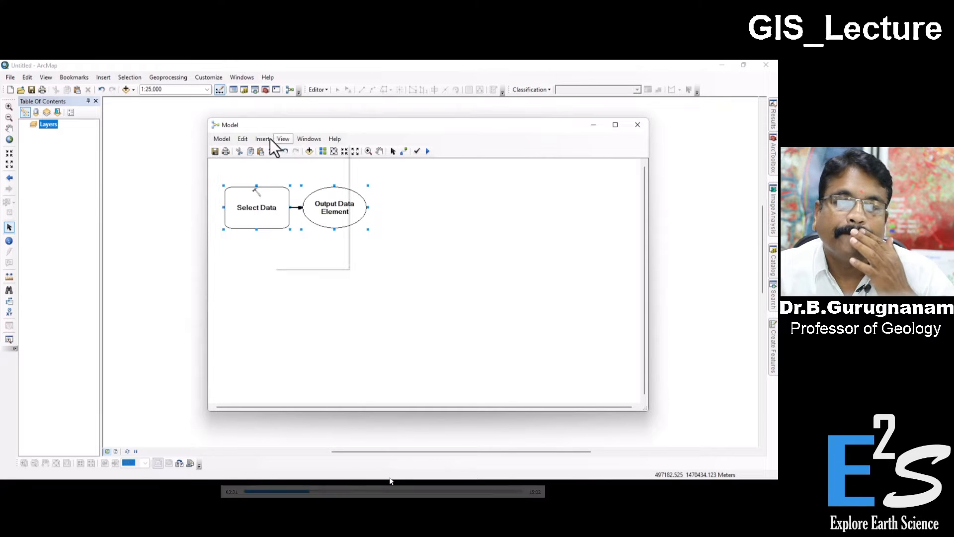
pyautogui.moveTo(262, 139)
pyautogui.moveTo(295, 182)
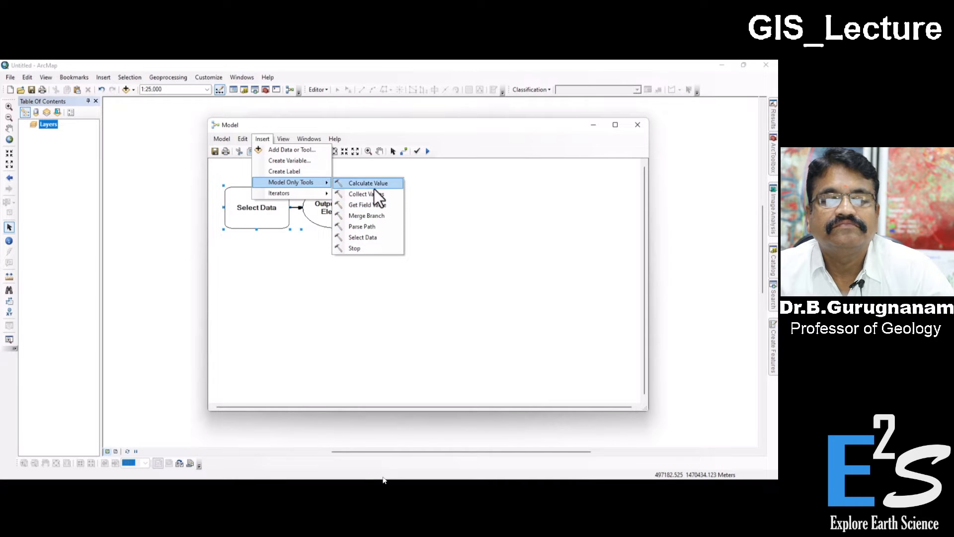
pyautogui.click(306, 243)
# Step: Delete the Select Data tool and its output data element from the model
pyautogui.click(282, 215)
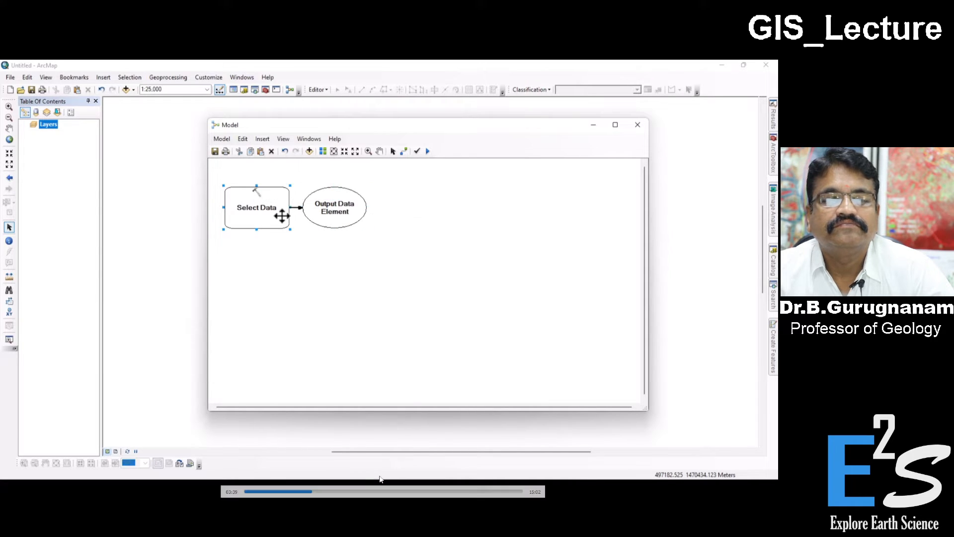
pyautogui.moveTo(270, 206); pyautogui.dragTo(299, 265)
pyautogui.click(330, 208)
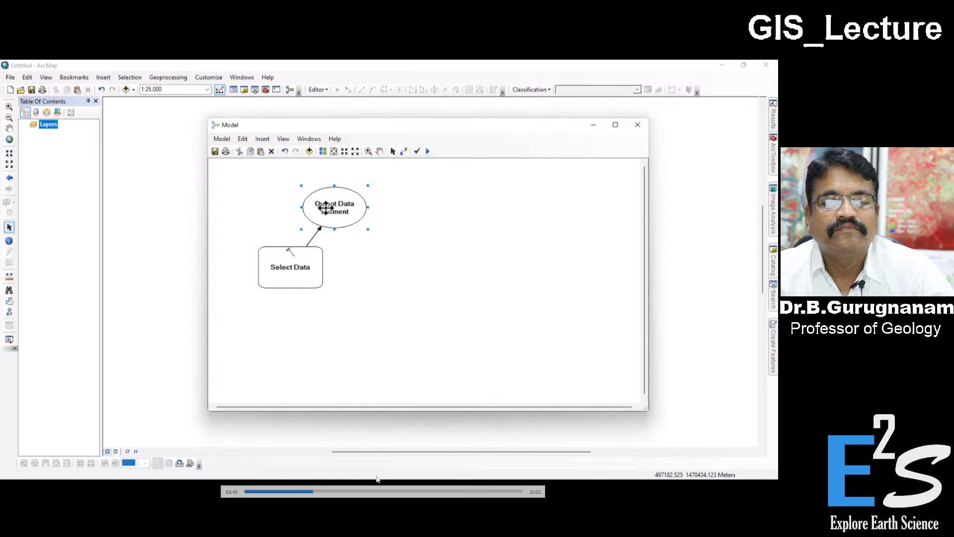
pyautogui.press('Delete')
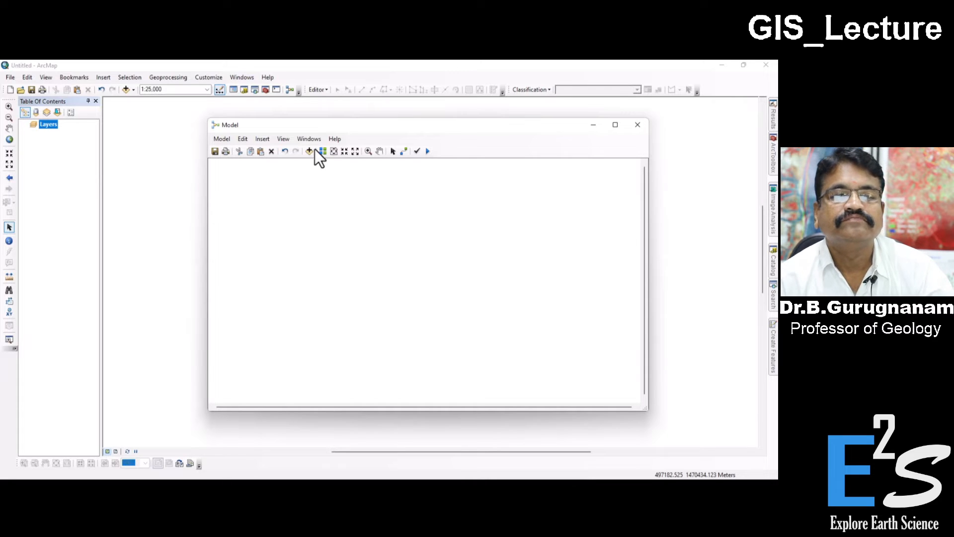
pyautogui.moveTo(315, 124); pyautogui.dragTo(333, 114)
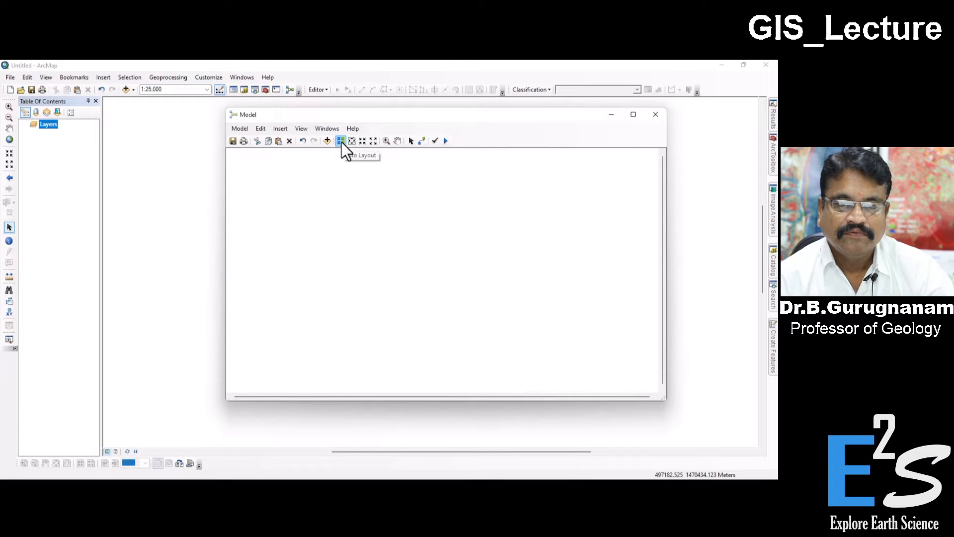
# Step: Add the SR_B4 and SR_B5 TIF bands of Landsat scene LC08_L2SP_134051_20220227_20220309_02_T1 from D:\GIS_Tutorial\Landsat to the map
pyautogui.click(126, 90)
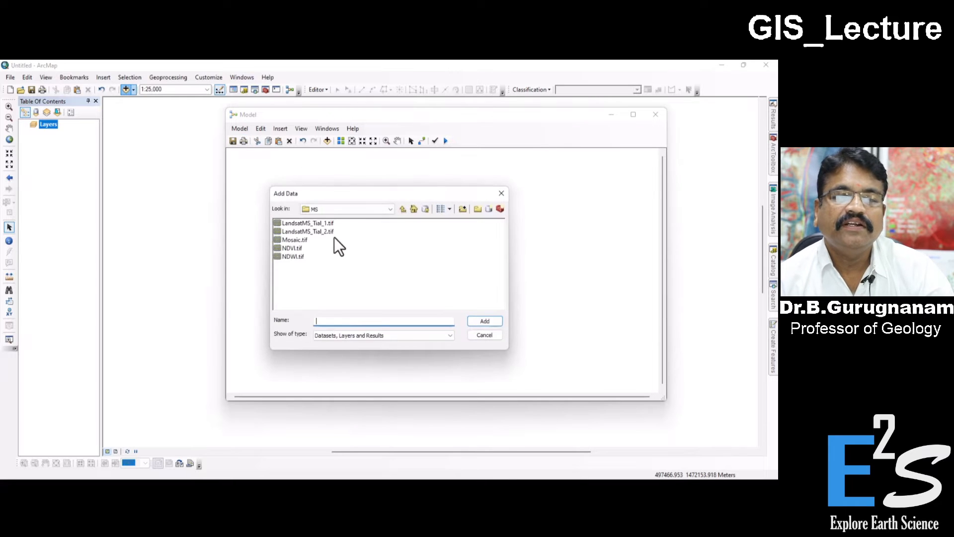
pyautogui.click(402, 210)
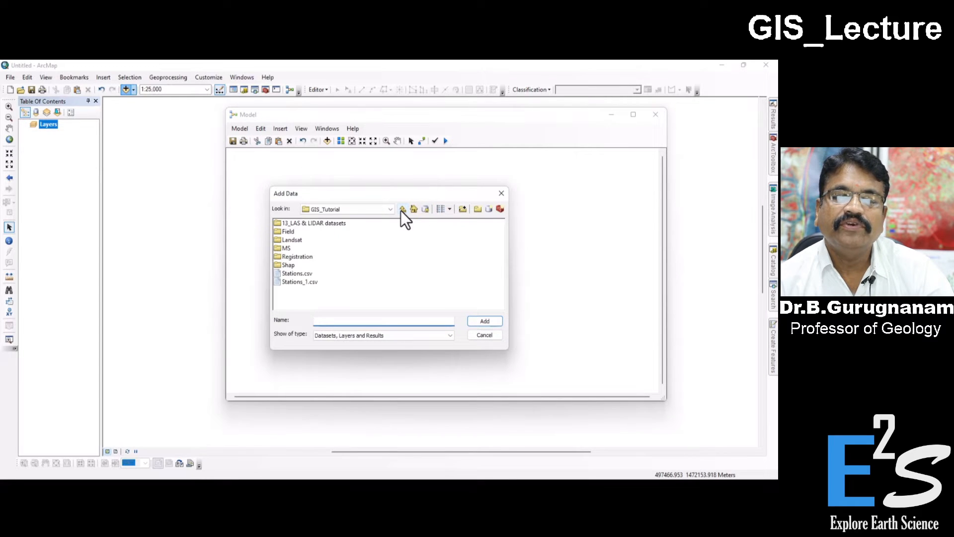
pyautogui.click(401, 210)
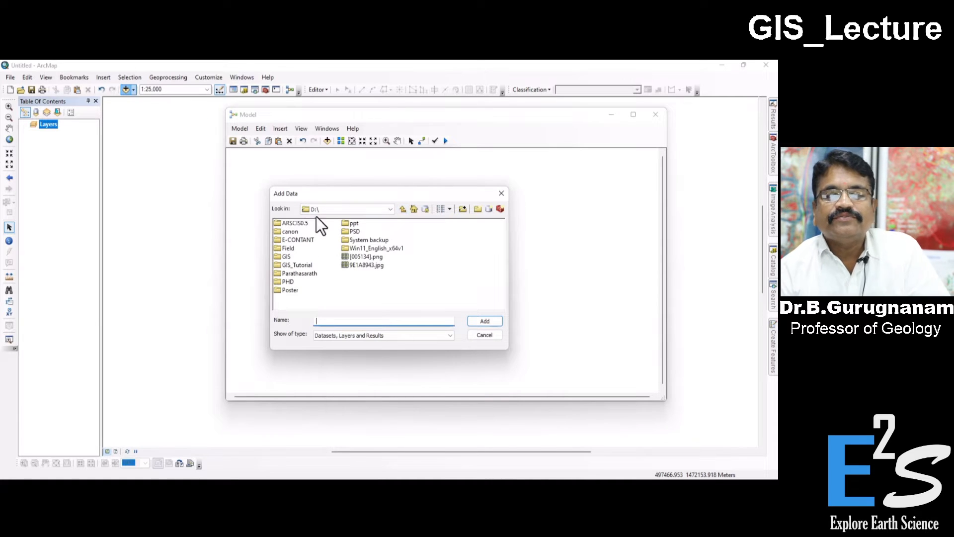
pyautogui.doubleClick(288, 263)
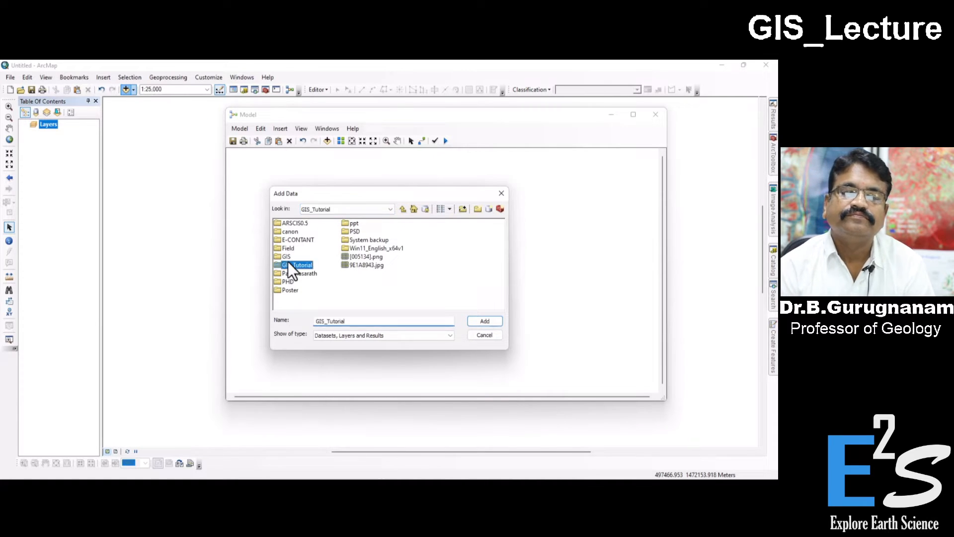
pyautogui.doubleClick(297, 240)
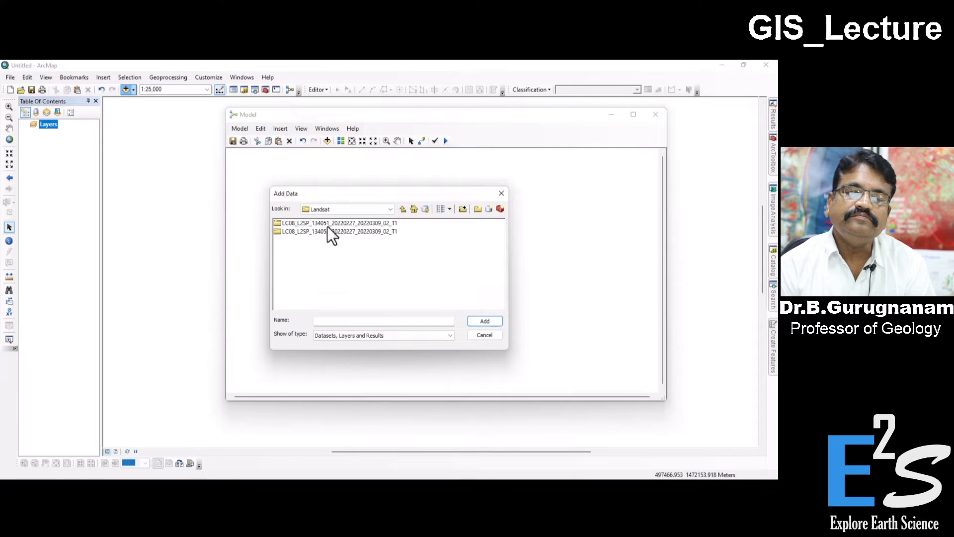
pyautogui.doubleClick(360, 222)
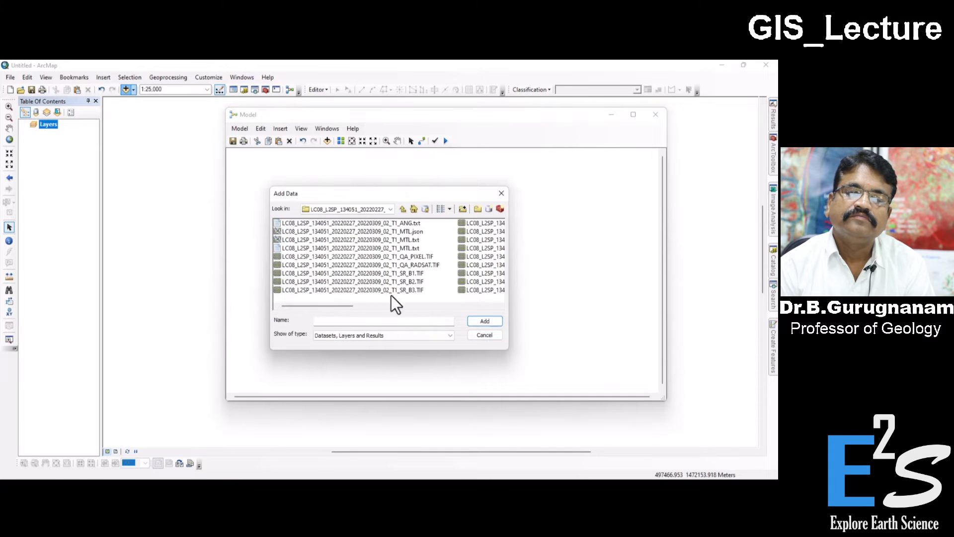
pyautogui.moveTo(343, 304); pyautogui.dragTo(436, 306)
pyautogui.click(406, 224)
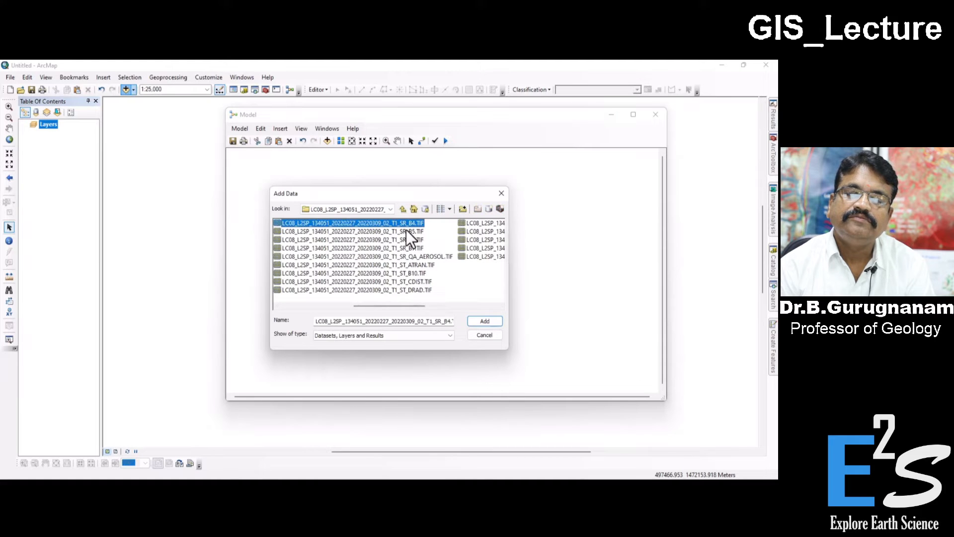
pyautogui.keyDown('shift'); pyautogui.click(407, 229); pyautogui.keyUp('shift')
pyautogui.click(485, 320)
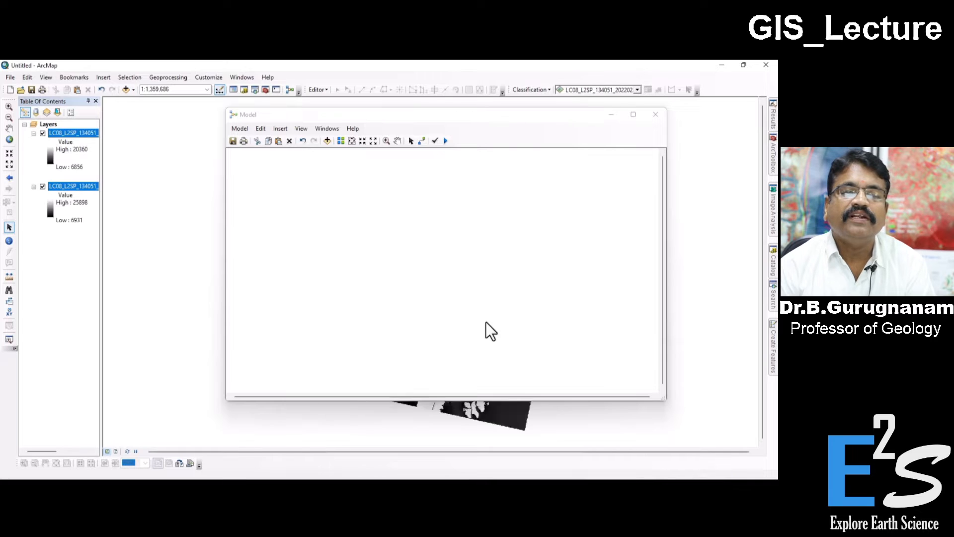
# Step: Place both Landsat band layers in the model as input variables
pyautogui.moveTo(347, 119); pyautogui.dragTo(371, 148)
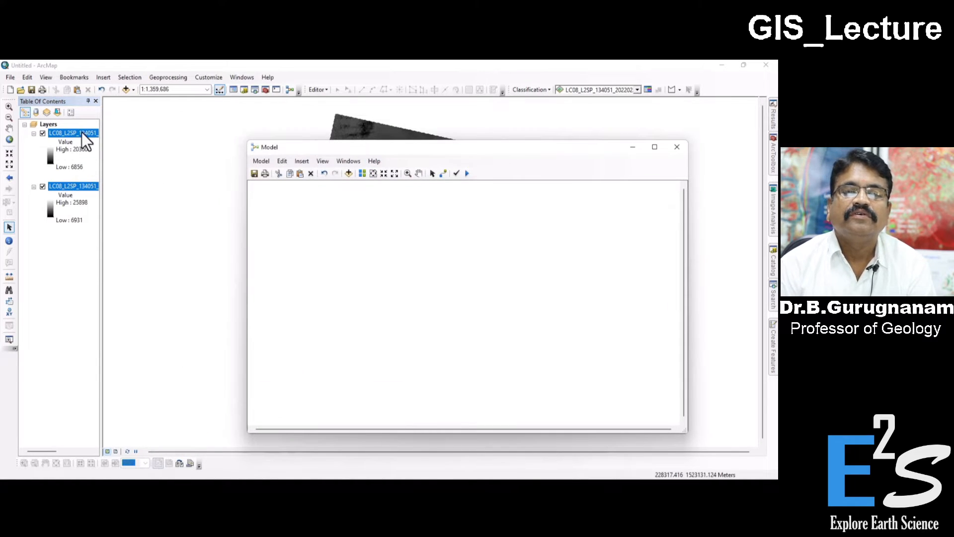
pyautogui.moveTo(82, 132); pyautogui.dragTo(340, 249)
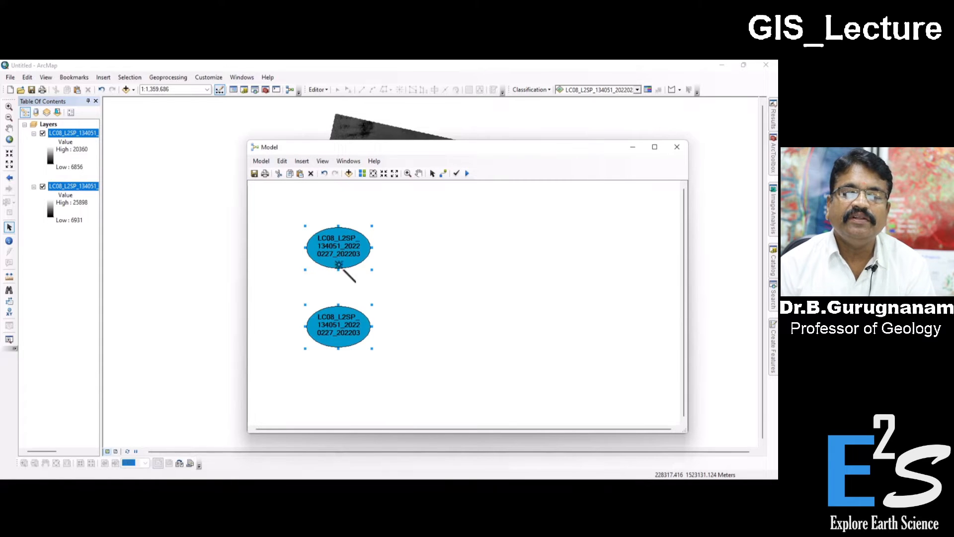
pyautogui.moveTo(404, 150); pyautogui.dragTo(353, 131)
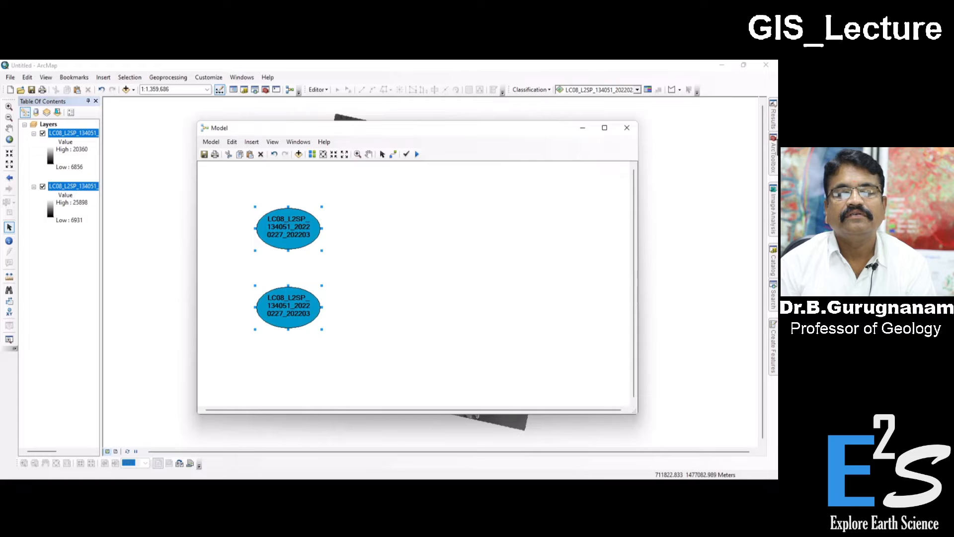
# Step: Add the Raster Calculator tool from the Spatial Analyst Map Algebra toolset to the model, beside the two band variables
pyautogui.click(773, 152)
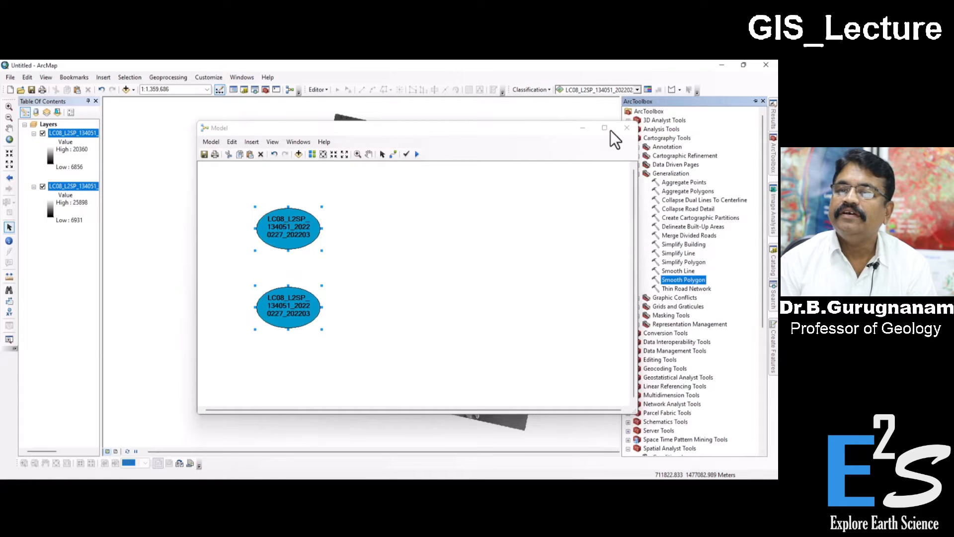
pyautogui.moveTo(548, 127); pyautogui.dragTo(478, 126)
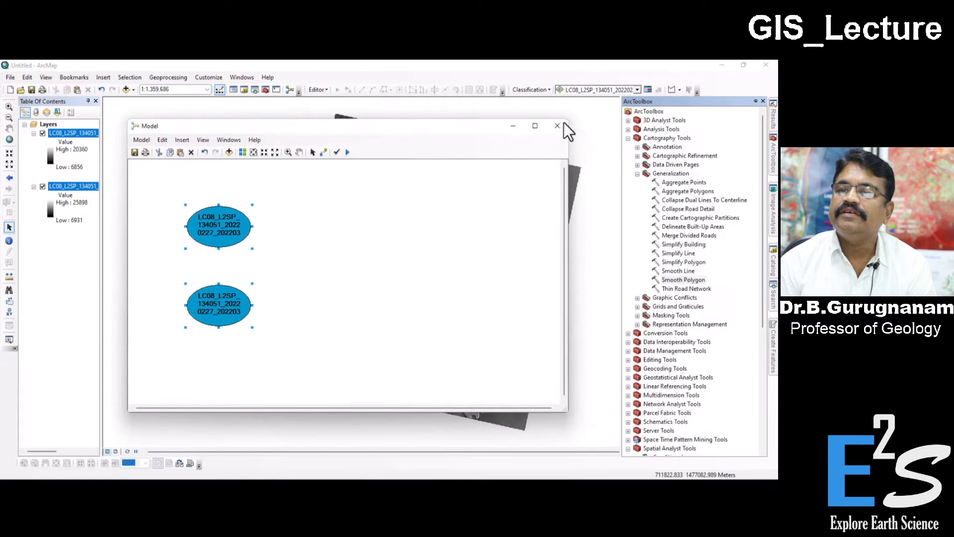
pyautogui.click(628, 138)
pyautogui.click(628, 262)
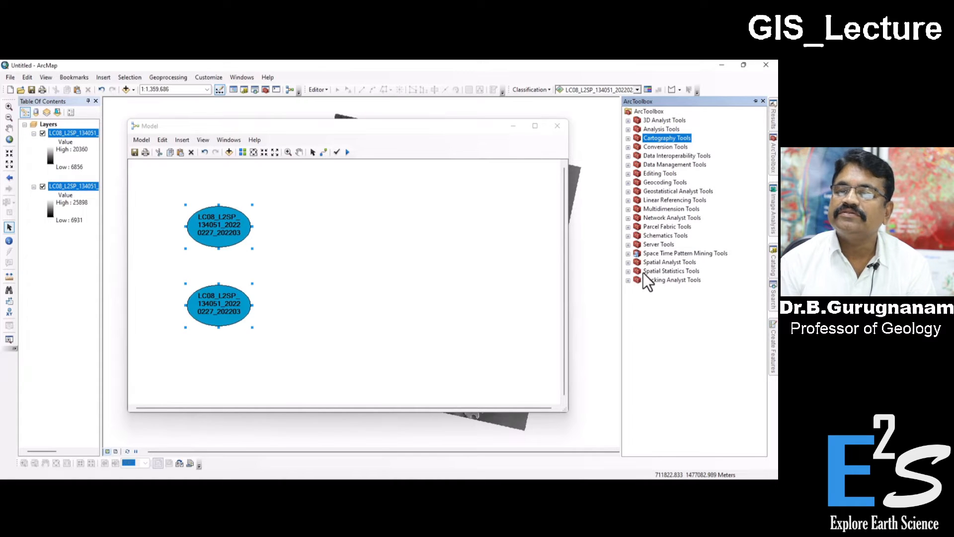
pyautogui.click(629, 263)
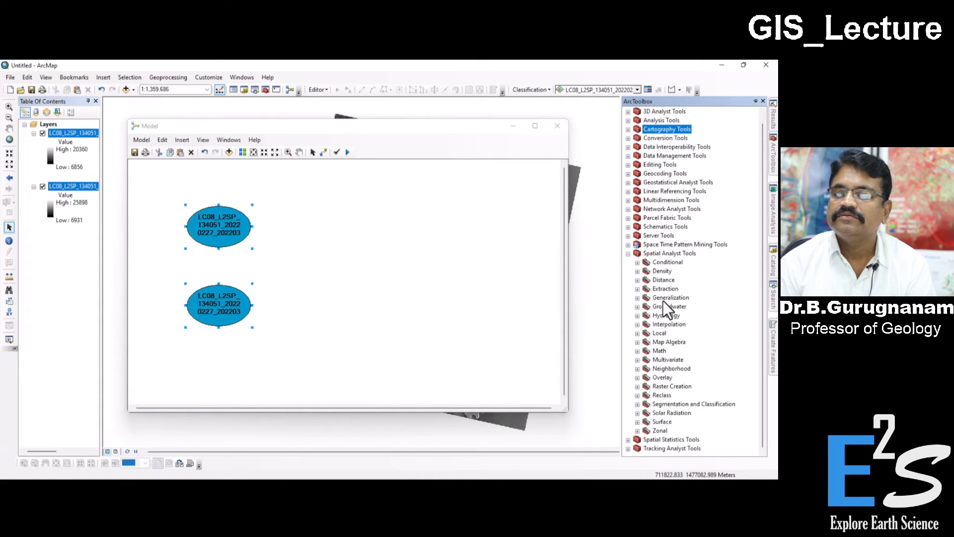
pyautogui.click(668, 342)
pyautogui.click(638, 342)
pyautogui.click(692, 352)
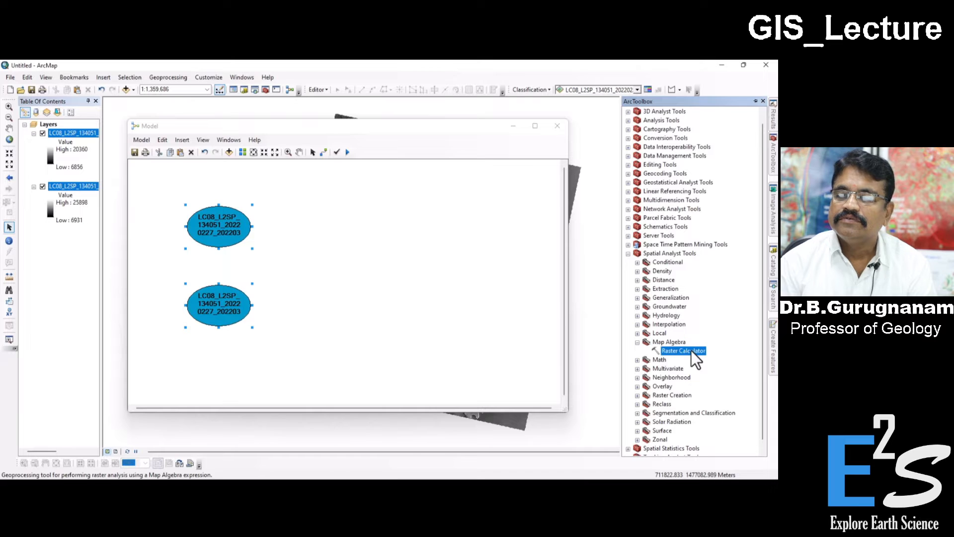
pyautogui.moveTo(693, 353); pyautogui.dragTo(368, 273)
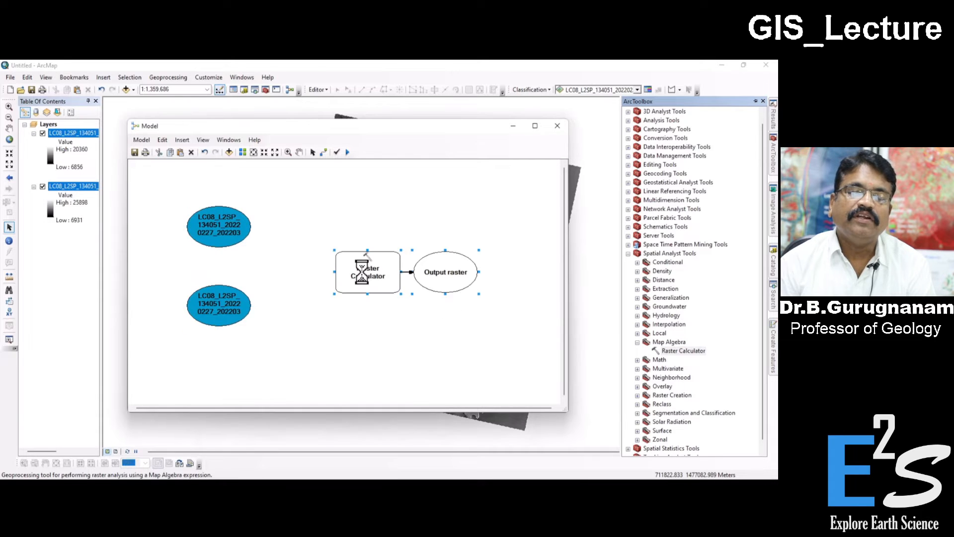
# Step: Try to draw a connection between the Raster Calculator and the upper Landsat band variable
pyautogui.click(394, 273)
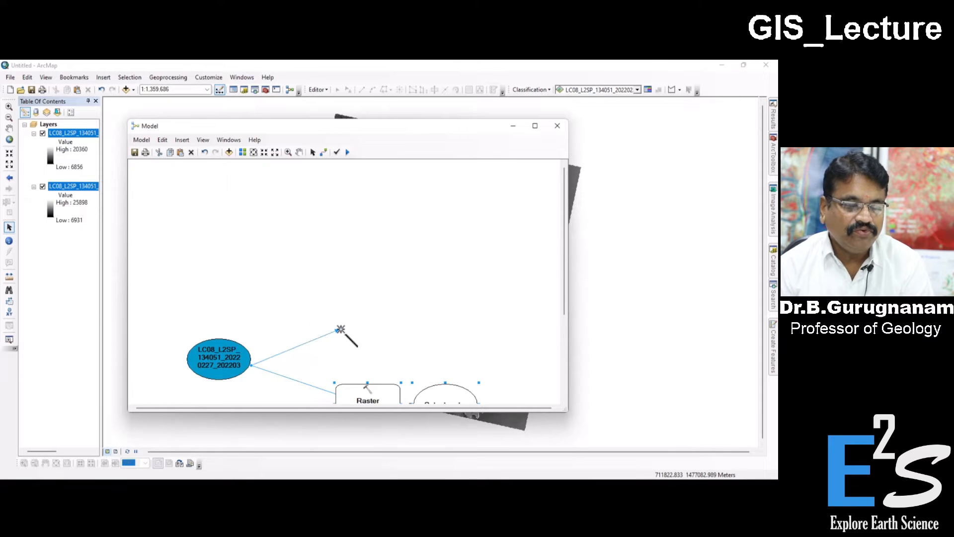
pyautogui.click(234, 362)
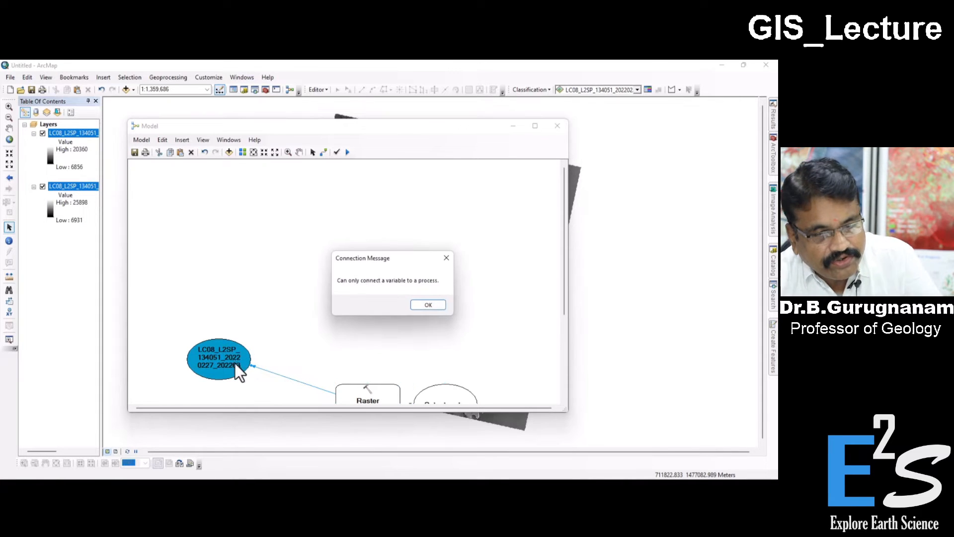
pyautogui.click(442, 261)
# Step: Move the Raster Calculator tool closer to the two Landsat band variables in the model
pyautogui.moveTo(465, 125); pyautogui.dragTo(486, 75)
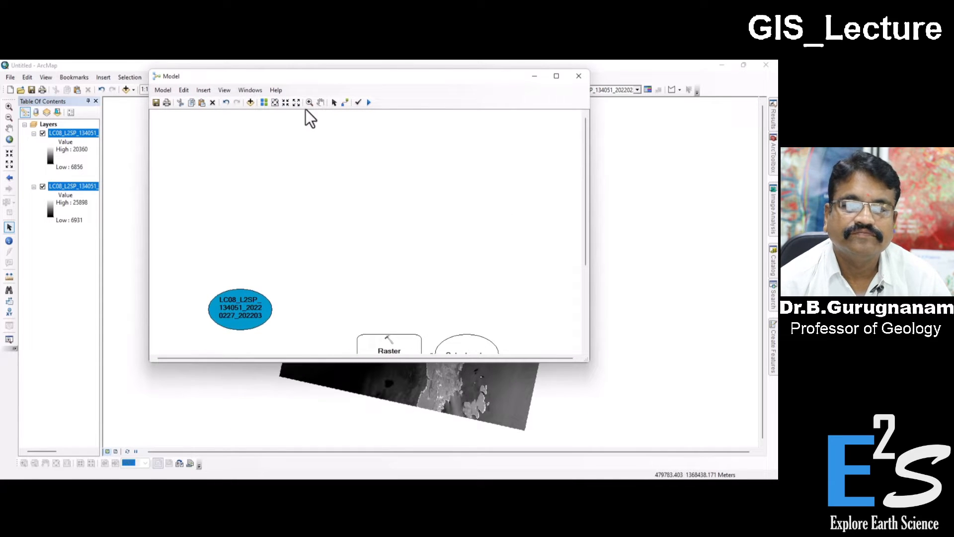
pyautogui.click(321, 104)
pyautogui.moveTo(339, 199); pyautogui.dragTo(341, 120)
pyautogui.moveTo(367, 226); pyautogui.dragTo(374, 200)
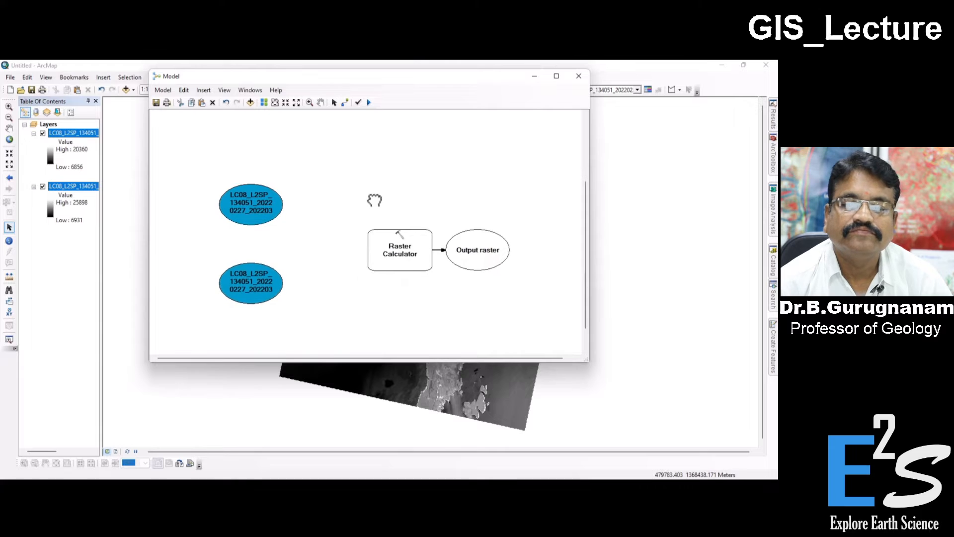
pyautogui.click(334, 102)
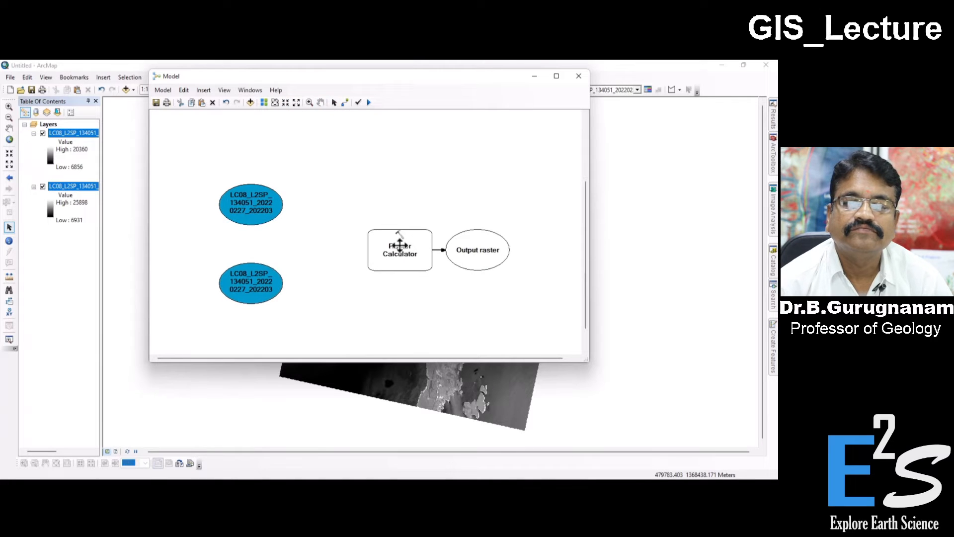
pyautogui.click(414, 252)
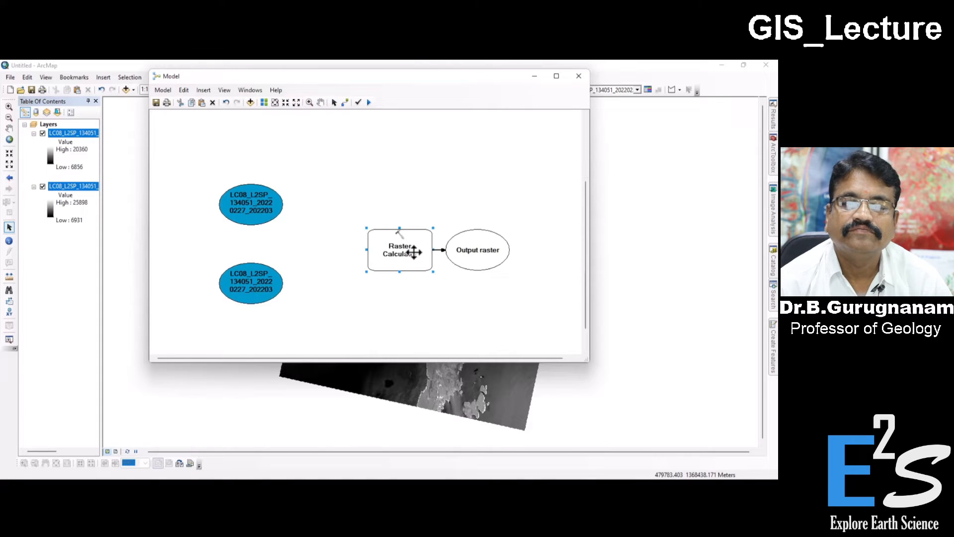
pyautogui.click(257, 281)
pyautogui.moveTo(380, 251); pyautogui.dragTo(328, 251)
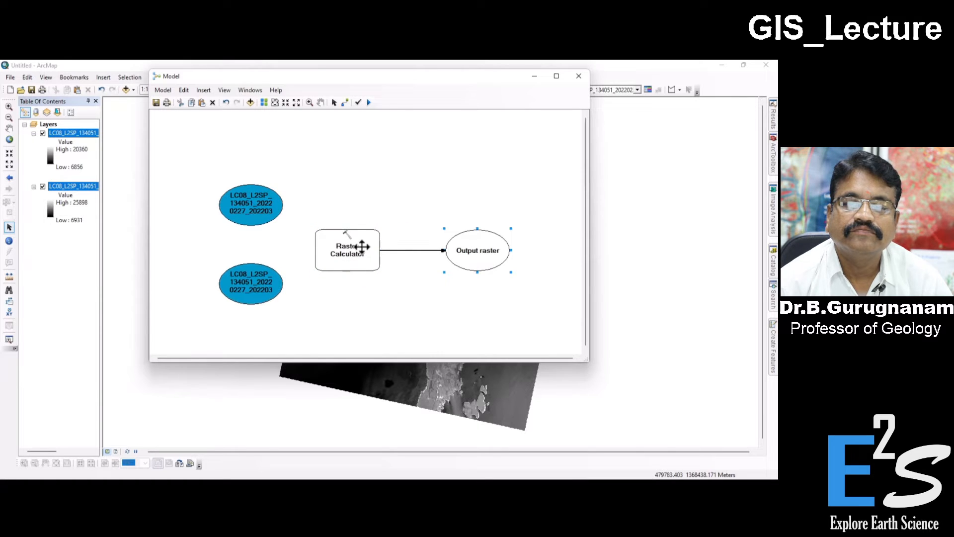
# Step: Open the Raster Calculator in the model and examine the SR_B4 and SR_B5 entries among its layers and variables
pyautogui.doubleClick(354, 247)
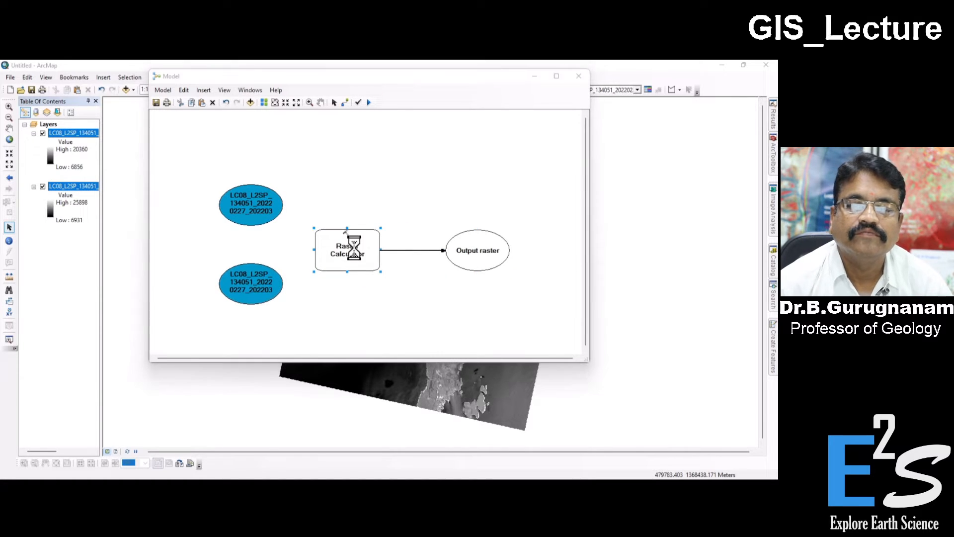
pyautogui.moveTo(240, 216)
pyautogui.mouseDown()
pyautogui.moveTo(265, 214)
pyautogui.moveTo(239, 215)
pyautogui.mouseUp()
pyautogui.click(235, 182)
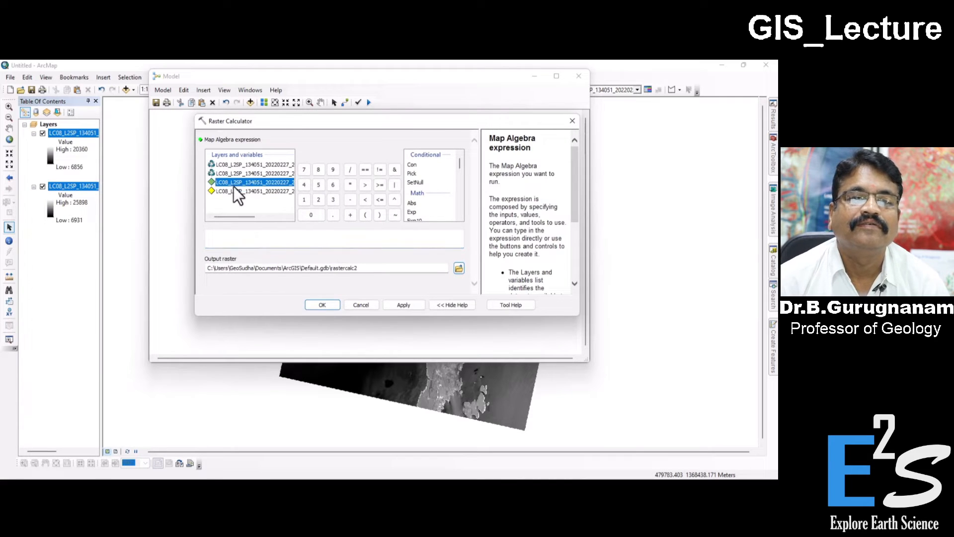
pyautogui.click(232, 190)
pyautogui.click(238, 165)
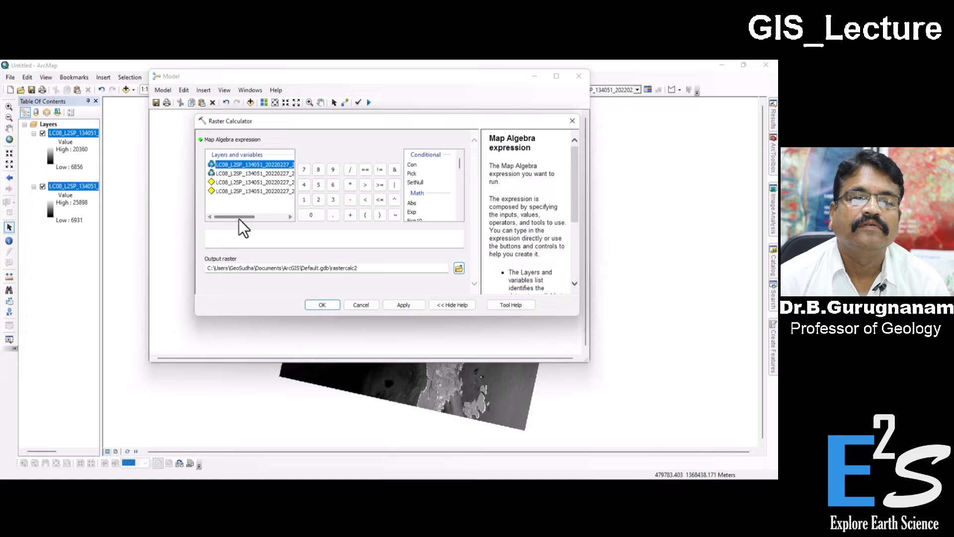
pyautogui.moveTo(239, 218); pyautogui.dragTo(279, 214)
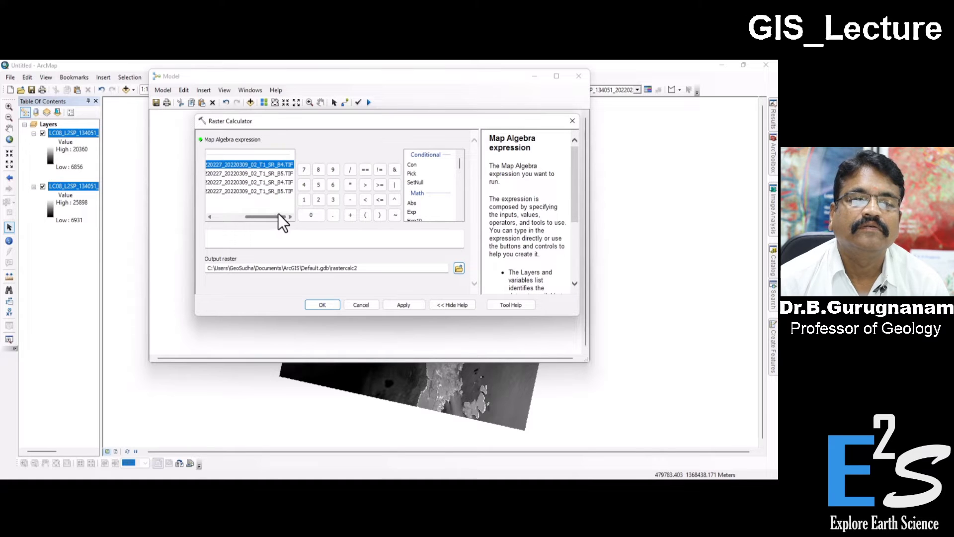
pyautogui.click(286, 175)
pyautogui.click(285, 165)
pyautogui.click(286, 175)
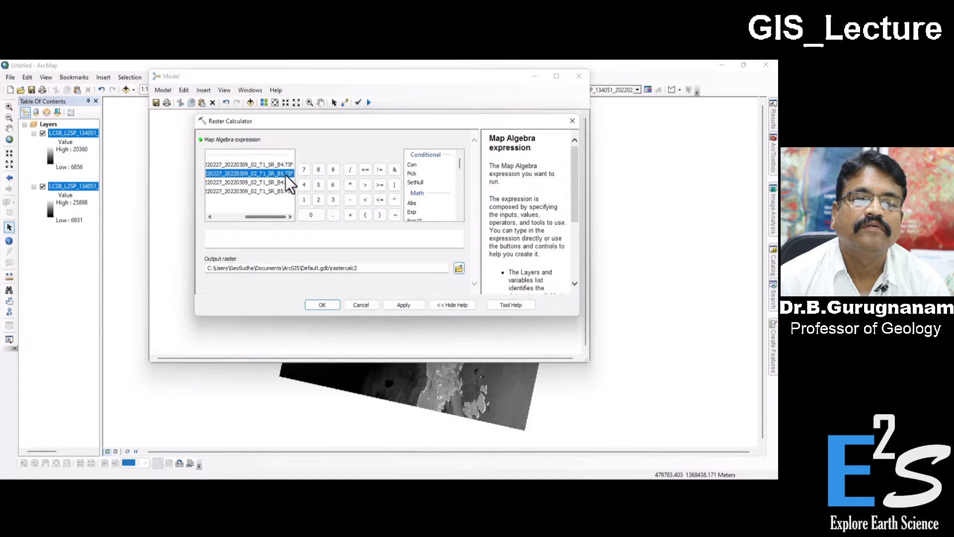
# Step: Review the calculator's math functions and compare the map layer entries with the model variable entries for both bands
pyautogui.click(276, 230)
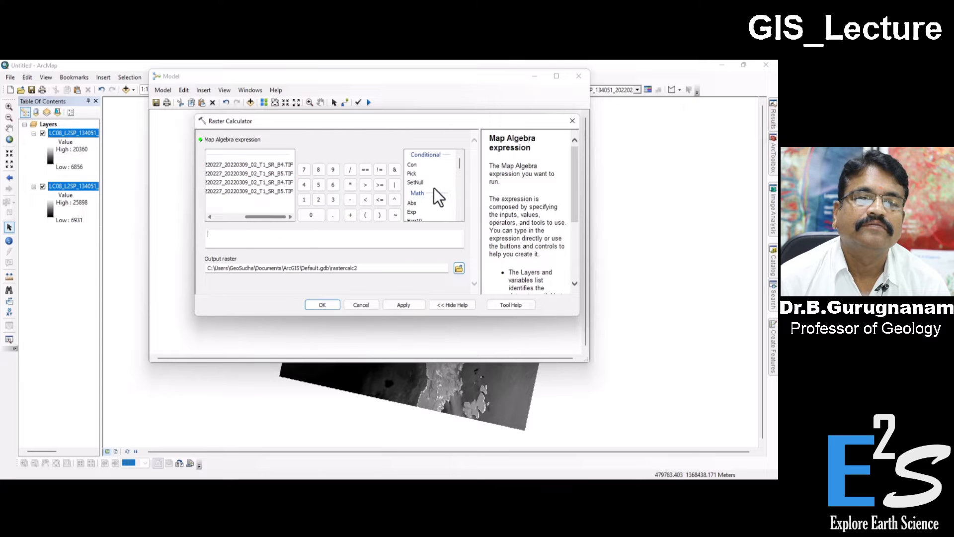
pyautogui.moveTo(462, 167)
pyautogui.mouseDown()
pyautogui.moveTo(461, 199)
pyautogui.moveTo(451, 177)
pyautogui.mouseUp()
pyautogui.click(285, 182)
pyautogui.click(271, 191)
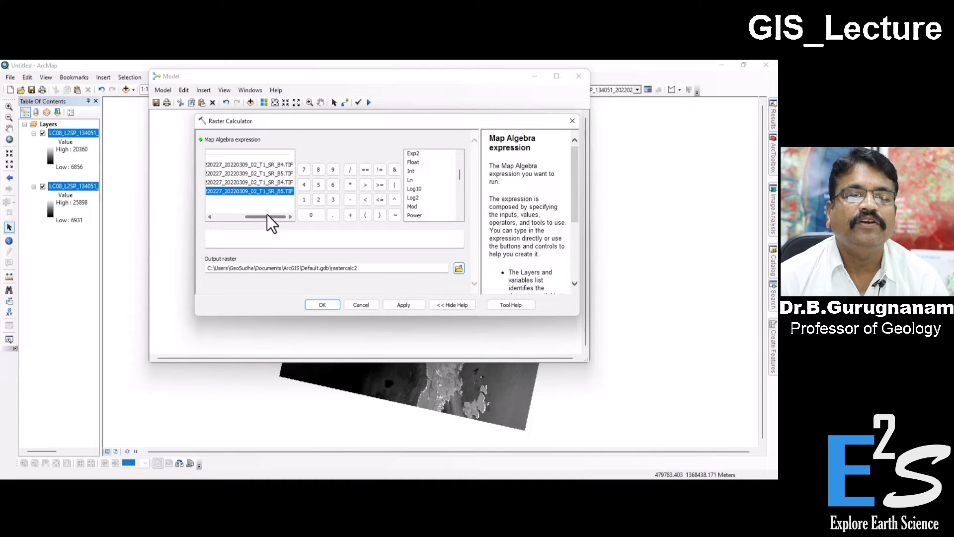
pyautogui.moveTo(267, 217); pyautogui.dragTo(229, 216)
pyautogui.click(231, 165)
pyautogui.click(232, 171)
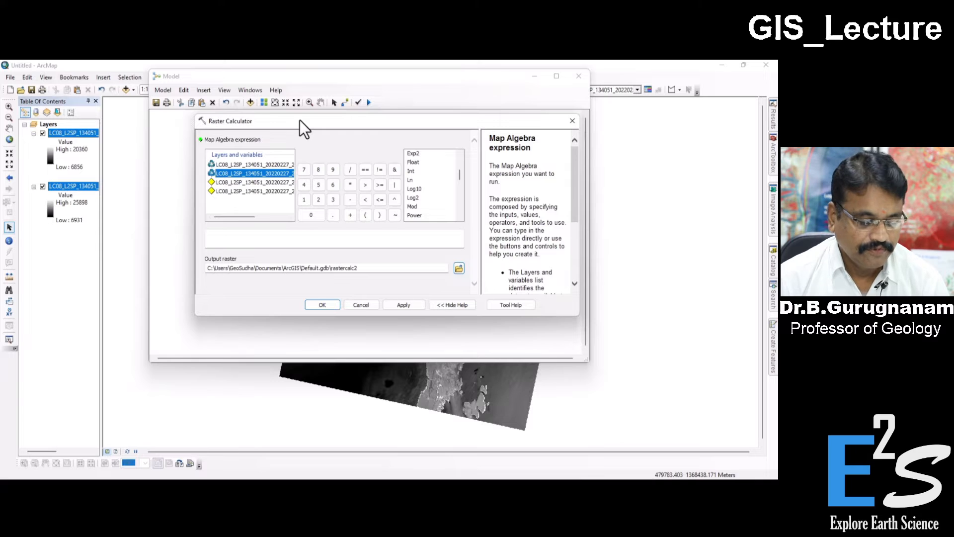
pyautogui.moveTo(299, 120); pyautogui.dragTo(300, 136)
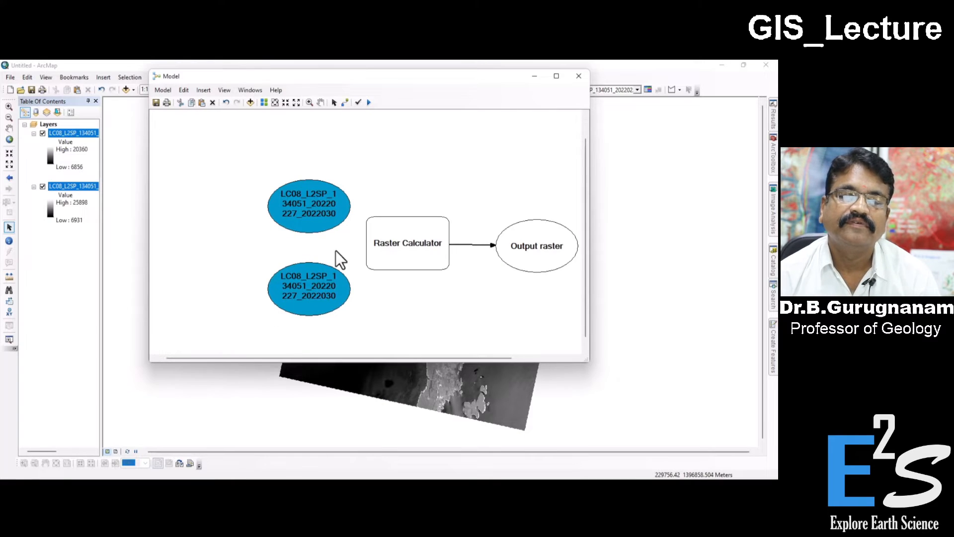
# Step: Remove the SR_B4 and SR_B5 Landsat layers from the map's table of contents
pyautogui.moveTo(314, 80); pyautogui.dragTo(311, 132)
pyautogui.click(289, 256)
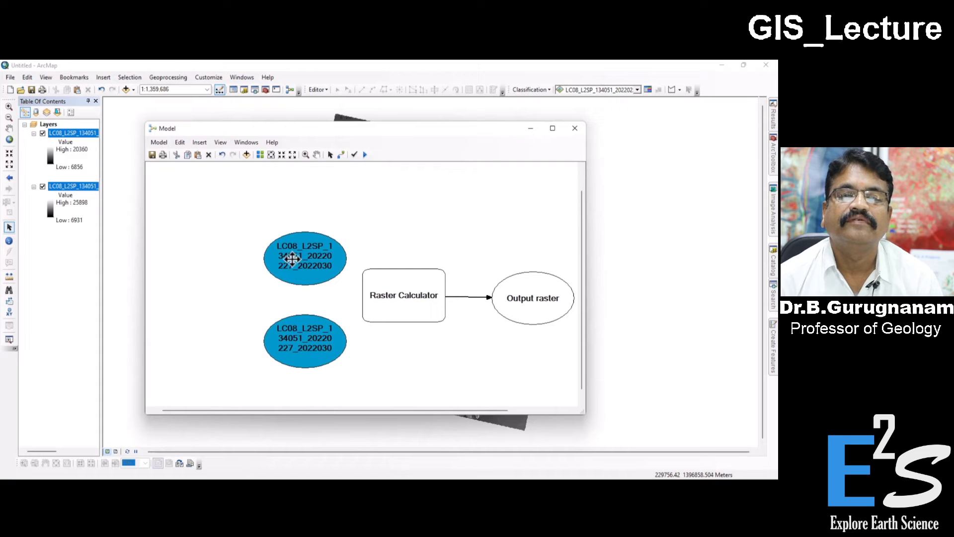
pyautogui.click(81, 133)
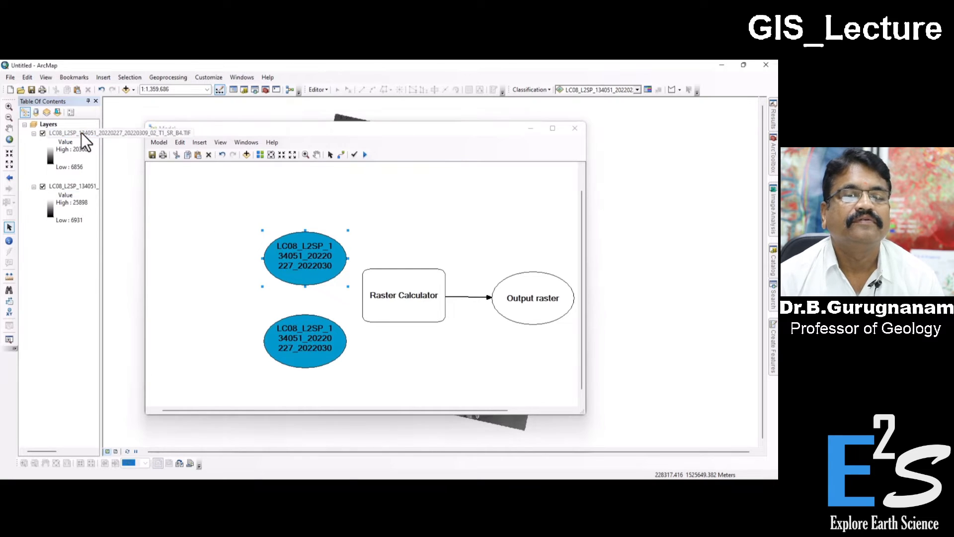
pyautogui.rightClick(82, 132)
pyautogui.click(103, 150)
pyautogui.rightClick(55, 130)
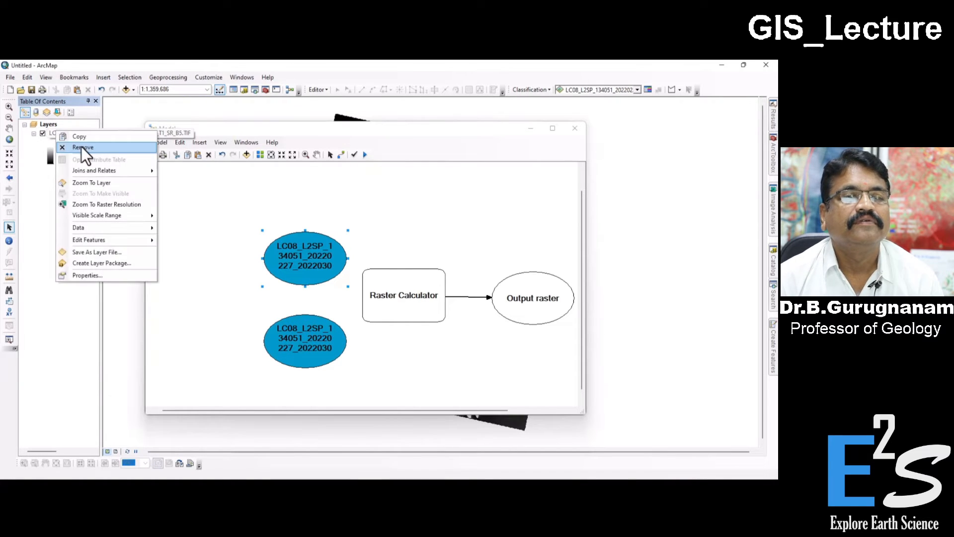
pyautogui.click(83, 147)
# Step: Delete both Landsat band variables from the model
pyautogui.click(292, 332)
pyautogui.click(295, 270)
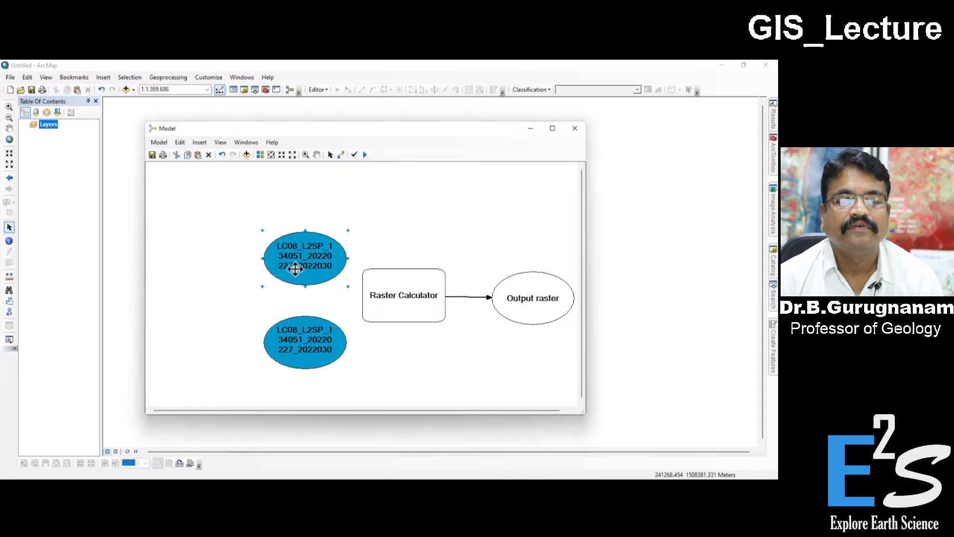
pyautogui.press('Delete')
pyautogui.click(302, 334)
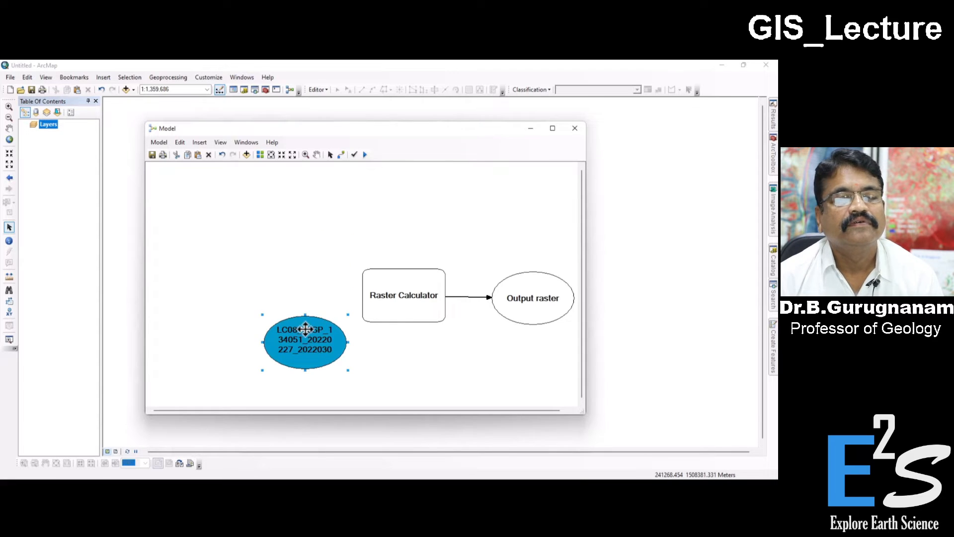
pyautogui.press('Delete')
# Step: Shift the Raster Calculator and its output raster to the left in the model, level with each other
pyautogui.click(425, 300)
pyautogui.moveTo(388, 293); pyautogui.dragTo(340, 292)
pyautogui.moveTo(528, 301); pyautogui.dragTo(493, 294)
pyautogui.click(384, 291)
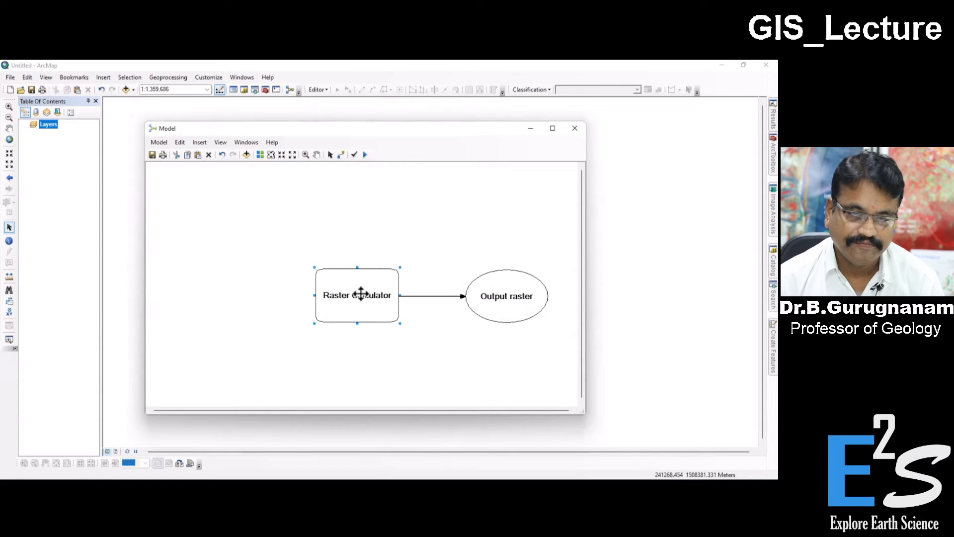
# Step: Add LC08_L2SP_134051_20220227_20220309_02_T1_SR_B4.TIF to the model as data and place it to the upper left of the Raster Calculator
pyautogui.click(196, 142)
pyautogui.click(203, 154)
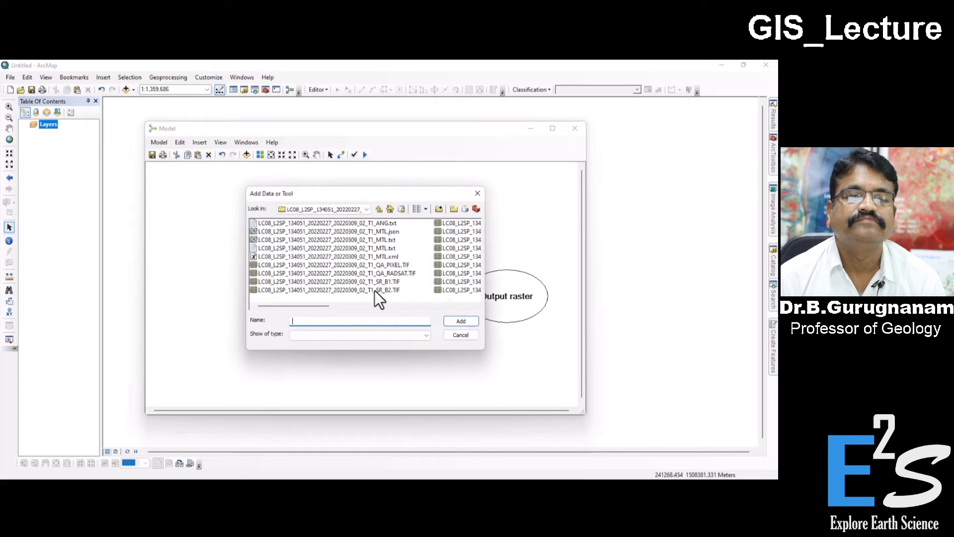
pyautogui.moveTo(318, 306); pyautogui.dragTo(392, 305)
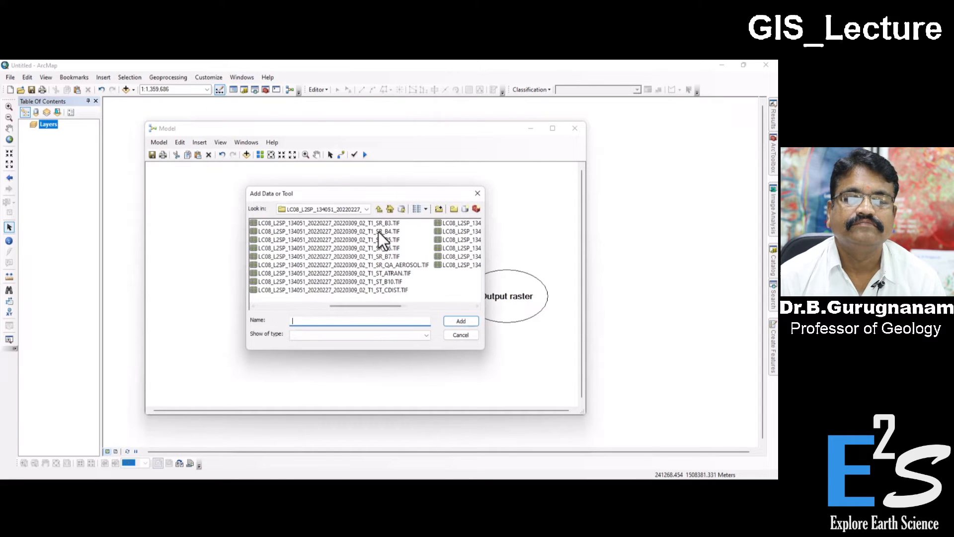
pyautogui.click(378, 232)
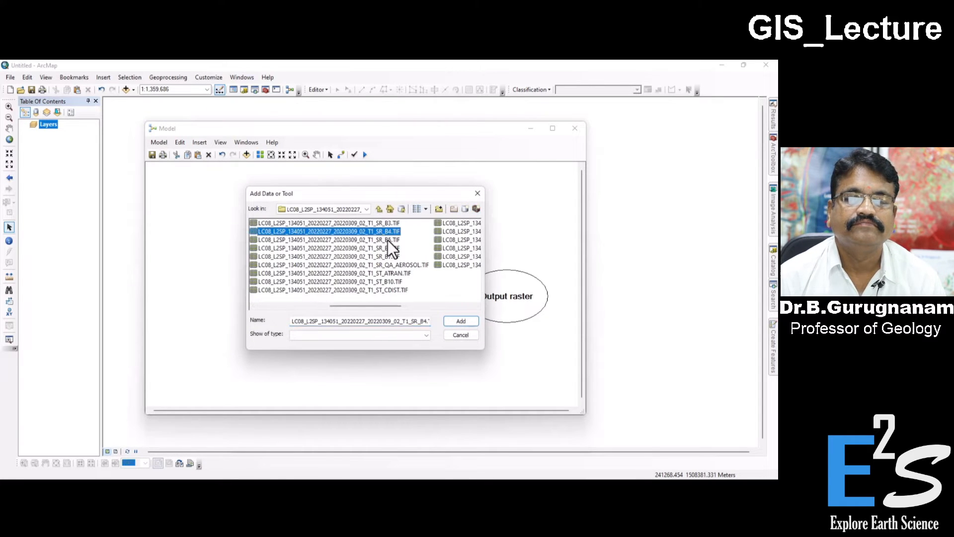
pyautogui.click(451, 319)
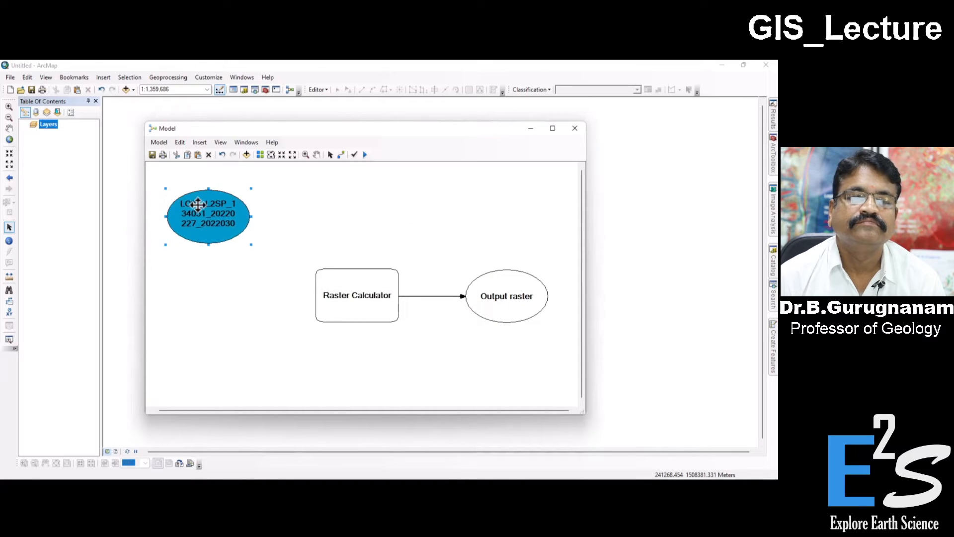
pyautogui.moveTo(197, 204); pyautogui.dragTo(229, 222)
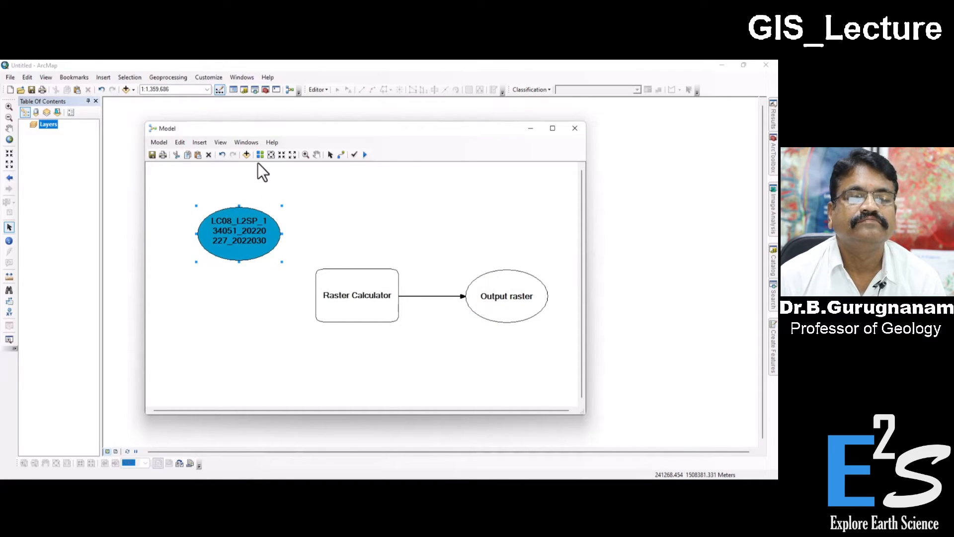
# Step: Add LC08_L2SP_134051_20220227_20220309_02_T1_SR_B5.TIF to the model as data and place it directly below the B4 variable
pyautogui.click(200, 143)
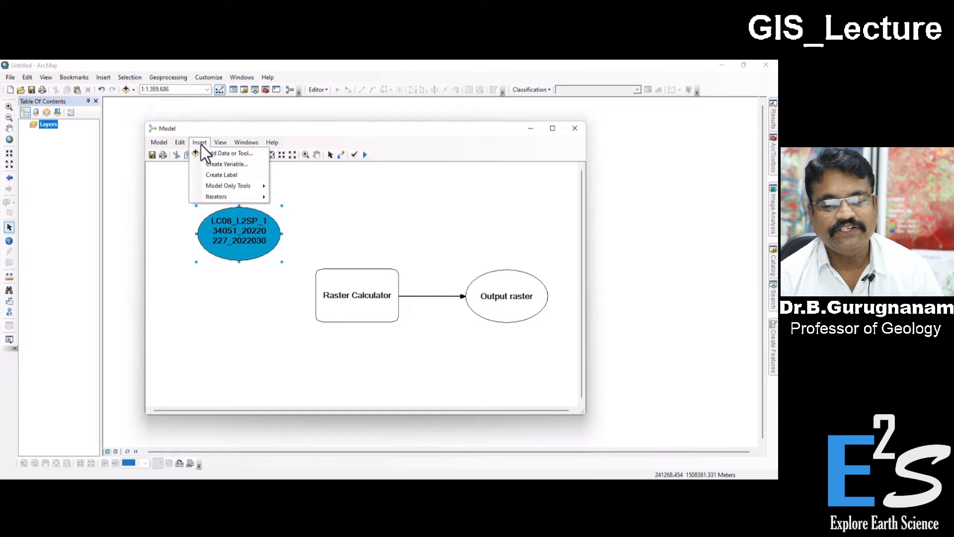
pyautogui.click(228, 159)
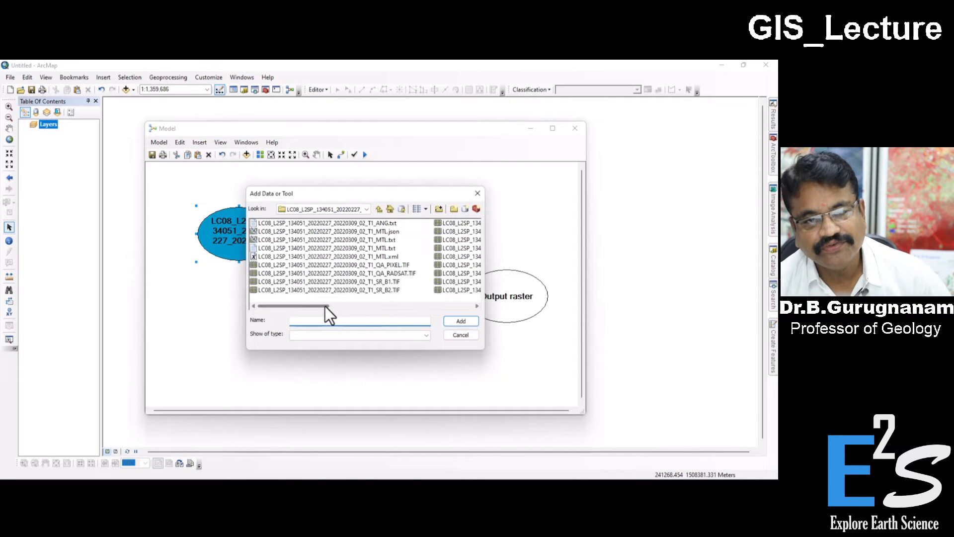
pyautogui.moveTo(325, 306); pyautogui.dragTo(409, 303)
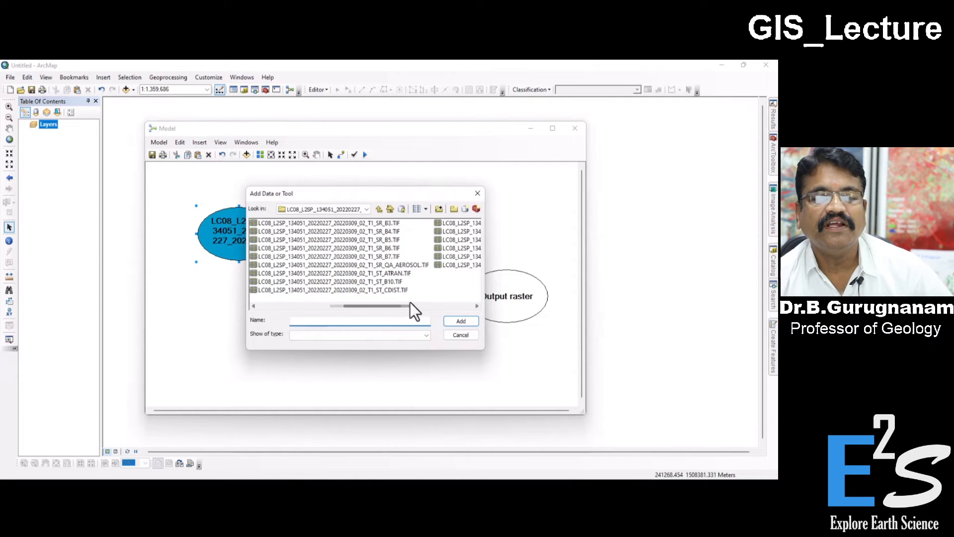
pyautogui.click(389, 240)
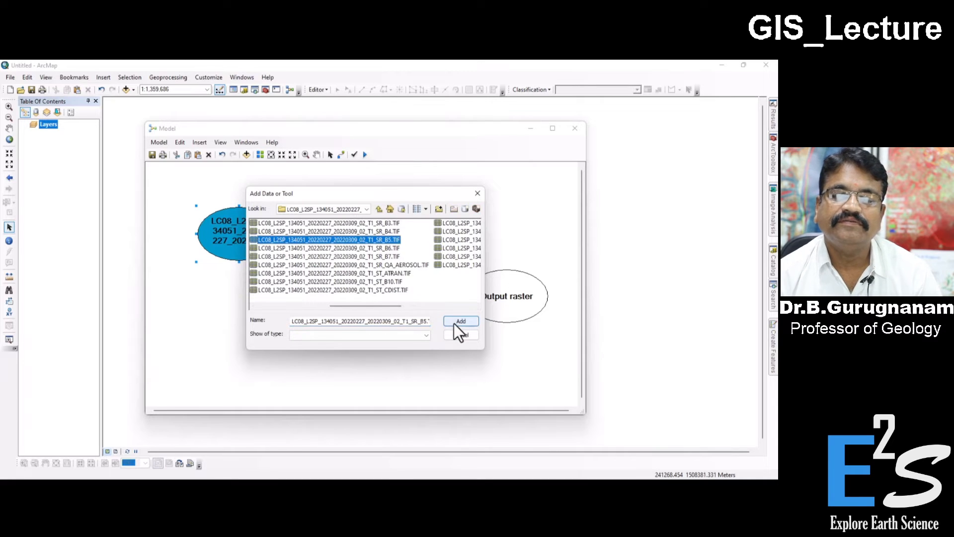
pyautogui.click(454, 323)
pyautogui.moveTo(204, 206); pyautogui.dragTo(244, 312)
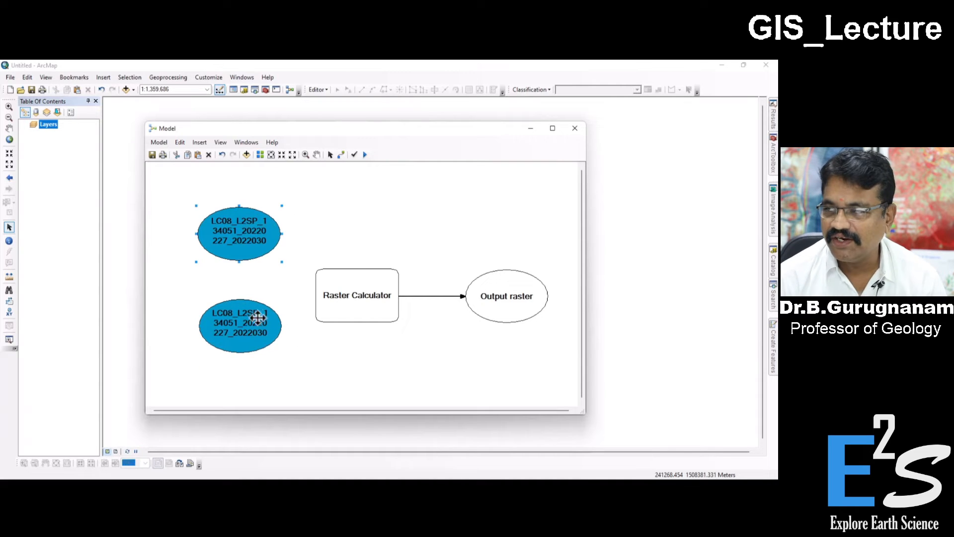
pyautogui.click(514, 299)
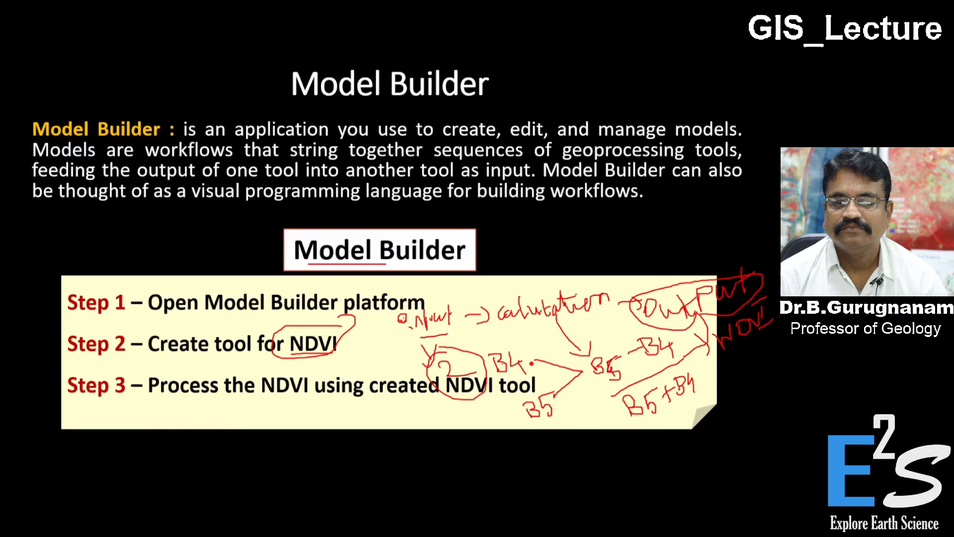
pyautogui.moveTo(533, 363); pyautogui.dragTo(489, 361)
pyautogui.moveTo(533, 386)
pyautogui.mouseDown()
pyautogui.moveTo(503, 394)
pyautogui.moveTo(551, 406)
pyautogui.mouseUp()
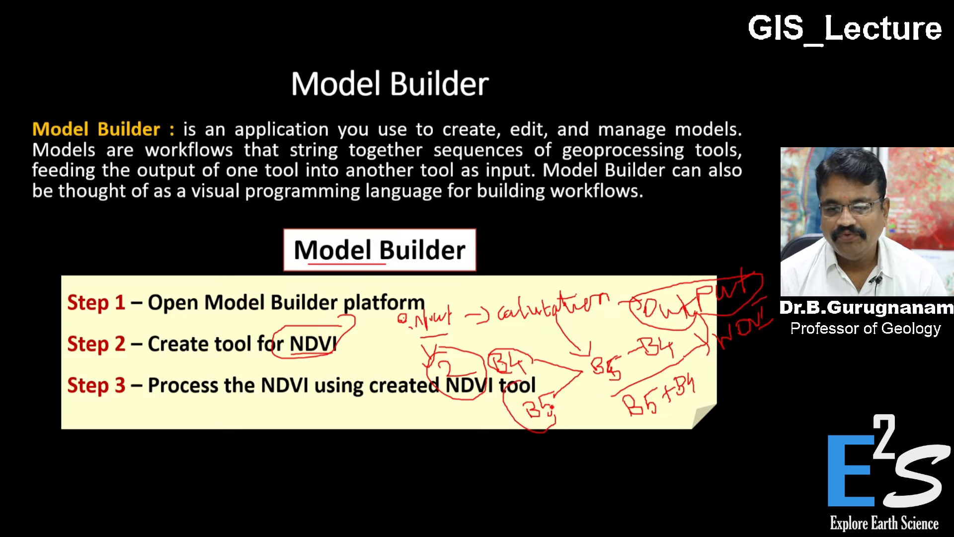
pyautogui.moveTo(586, 362); pyautogui.dragTo(602, 399)
pyautogui.moveTo(620, 419)
pyautogui.mouseDown()
pyautogui.moveTo(706, 397)
pyautogui.moveTo(708, 373)
pyautogui.moveTo(673, 334)
pyautogui.moveTo(594, 350)
pyautogui.mouseUp()
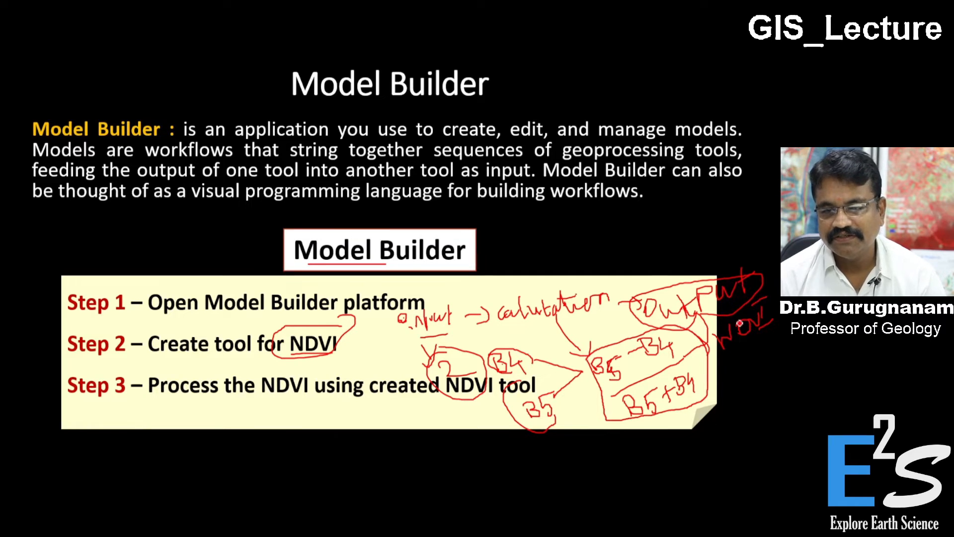
pyautogui.moveTo(743, 314)
pyautogui.mouseDown()
pyautogui.moveTo(718, 322)
pyautogui.moveTo(728, 355)
pyautogui.moveTo(770, 289)
pyautogui.moveTo(709, 327)
pyautogui.mouseUp()
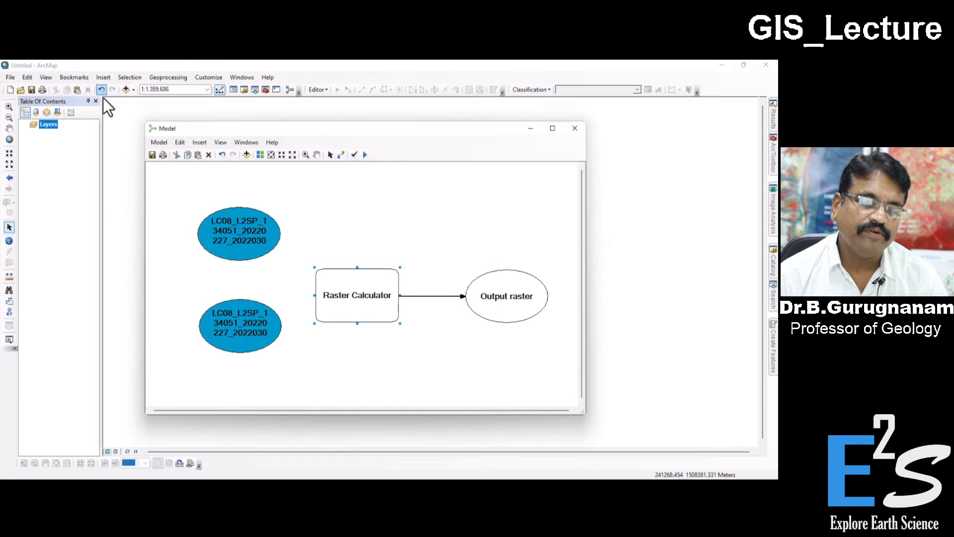
# Step: Open the Raster Calculator's map algebra settings in the model
pyautogui.doubleClick(353, 294)
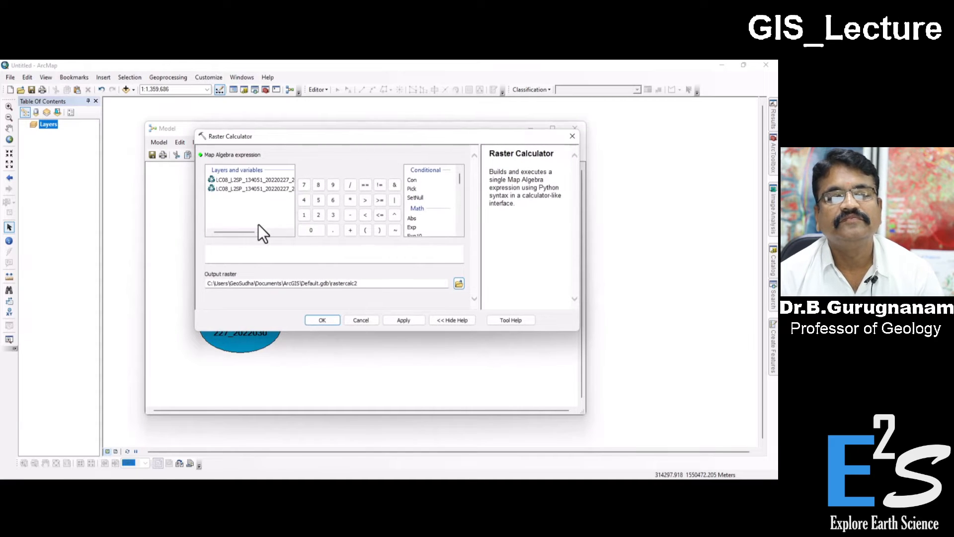
pyautogui.moveTo(244, 231); pyautogui.dragTo(278, 231)
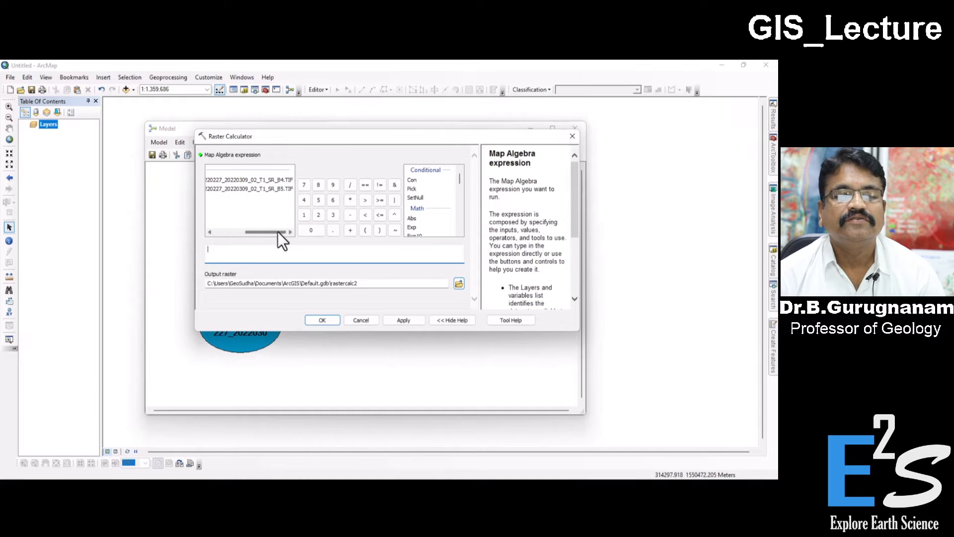
pyautogui.click(282, 187)
pyautogui.doubleClick(282, 187)
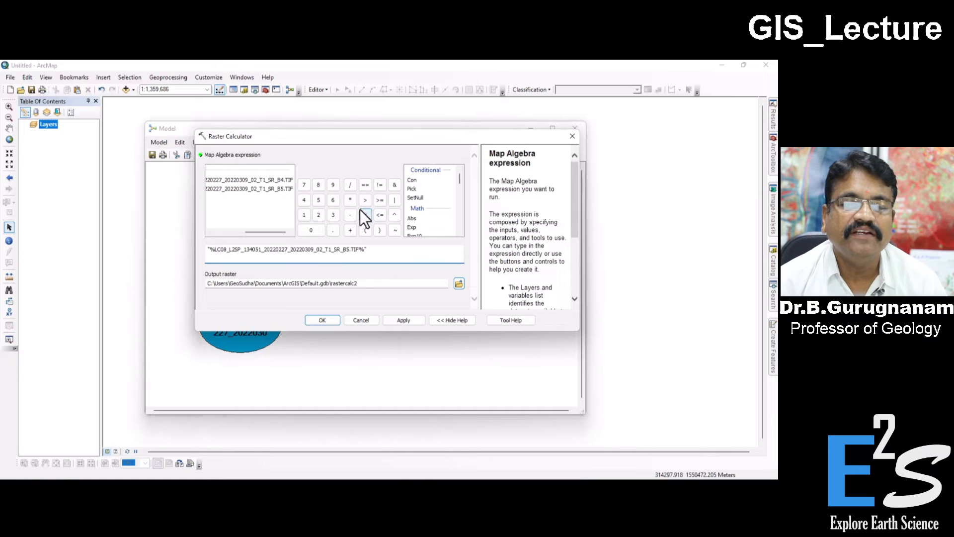
pyautogui.moveTo(370, 249); pyautogui.dragTo(185, 252)
pyautogui.press('Delete')
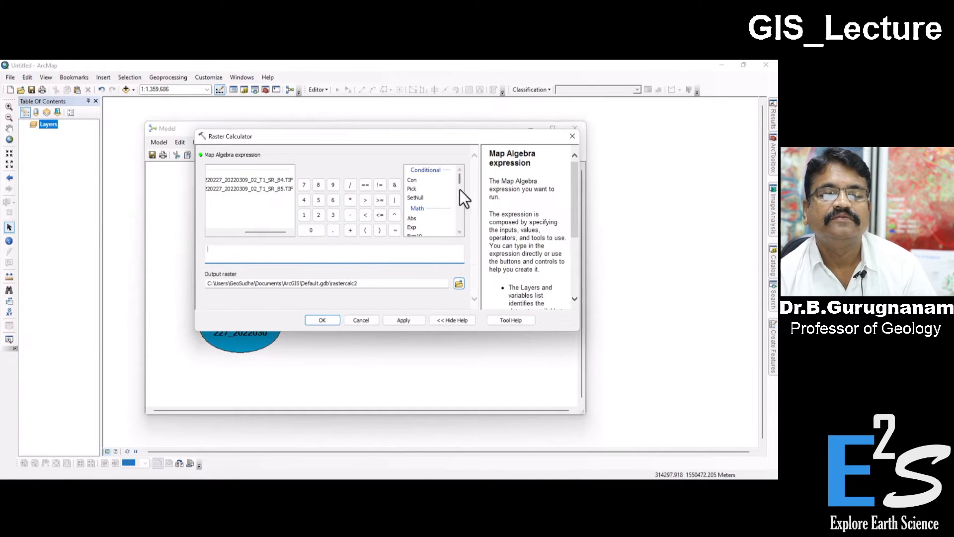
# Step: Start the map algebra expression with a Float function containing the SR_B5 raster minus the SR_B4 raster
pyautogui.moveTo(462, 184); pyautogui.dragTo(463, 189)
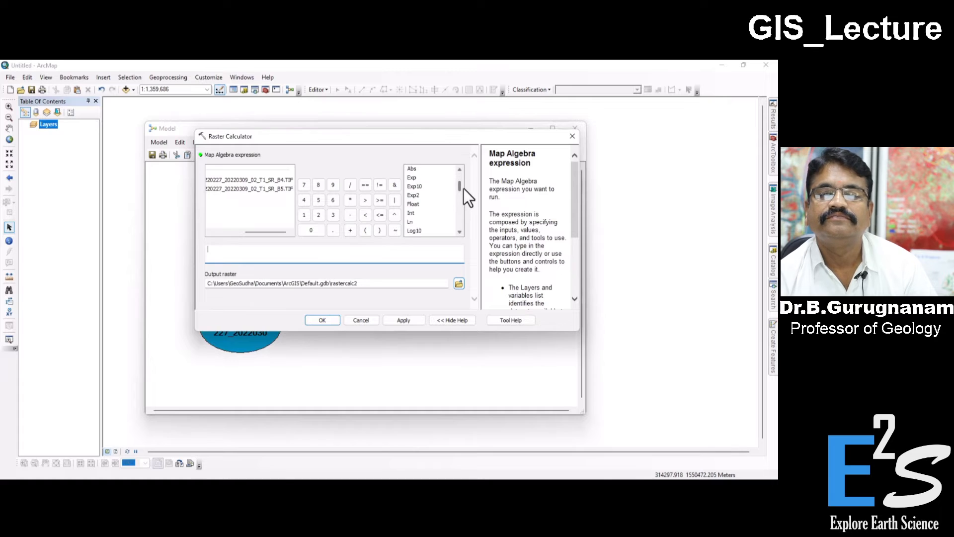
pyautogui.doubleClick(412, 204)
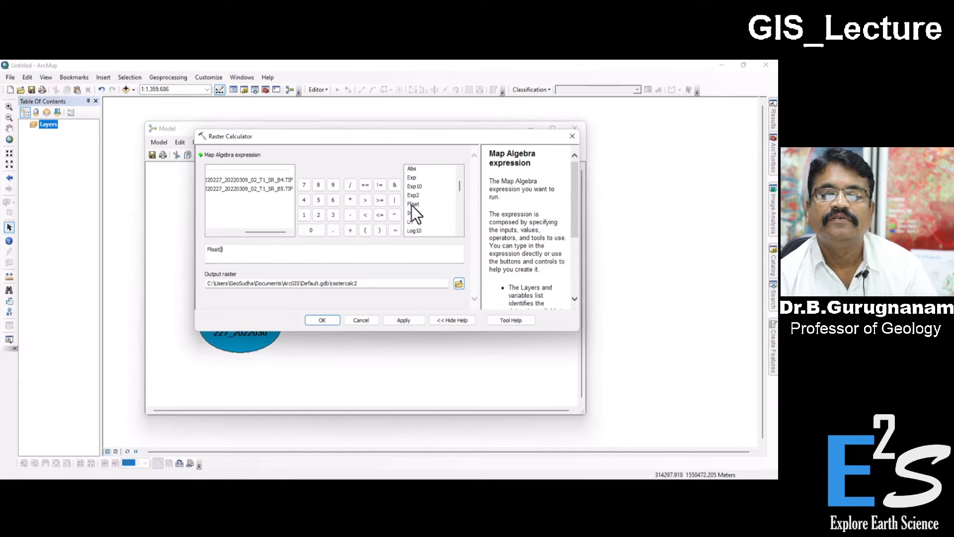
pyautogui.doubleClick(271, 189)
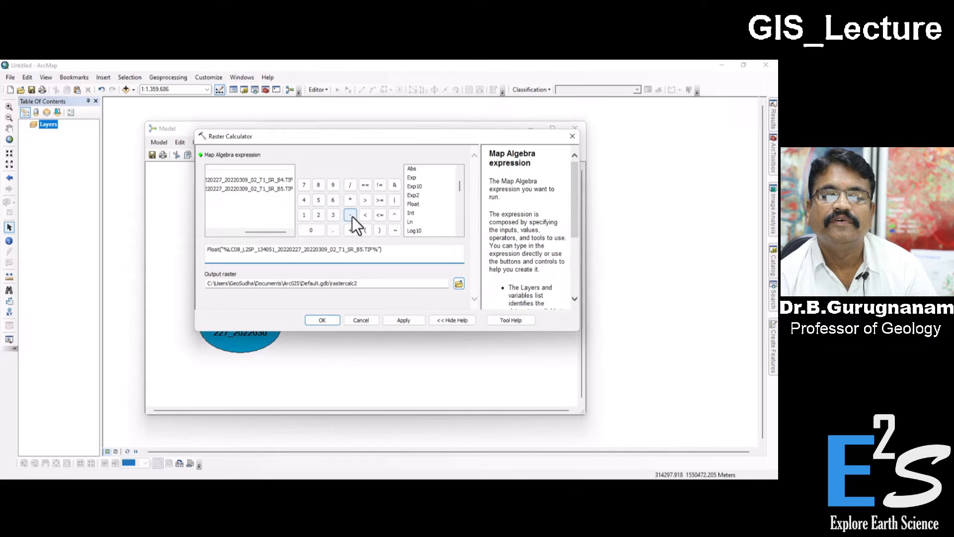
pyautogui.click(350, 215)
pyautogui.doubleClick(285, 181)
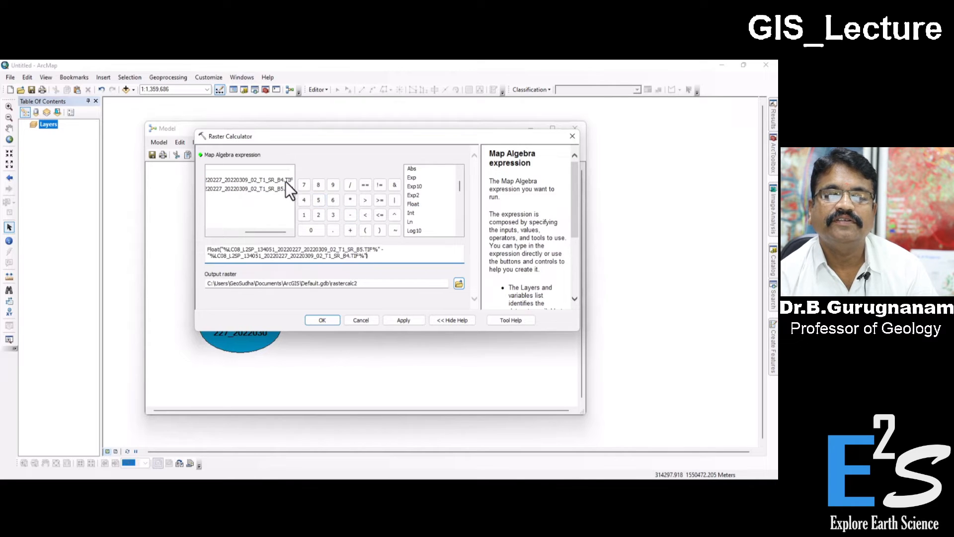
# Step: Complete the expression by dividing by Float of SR_B5 plus SR_B4, and accept the Raster Calculator settings
pyautogui.click(354, 187)
pyautogui.doubleClick(415, 205)
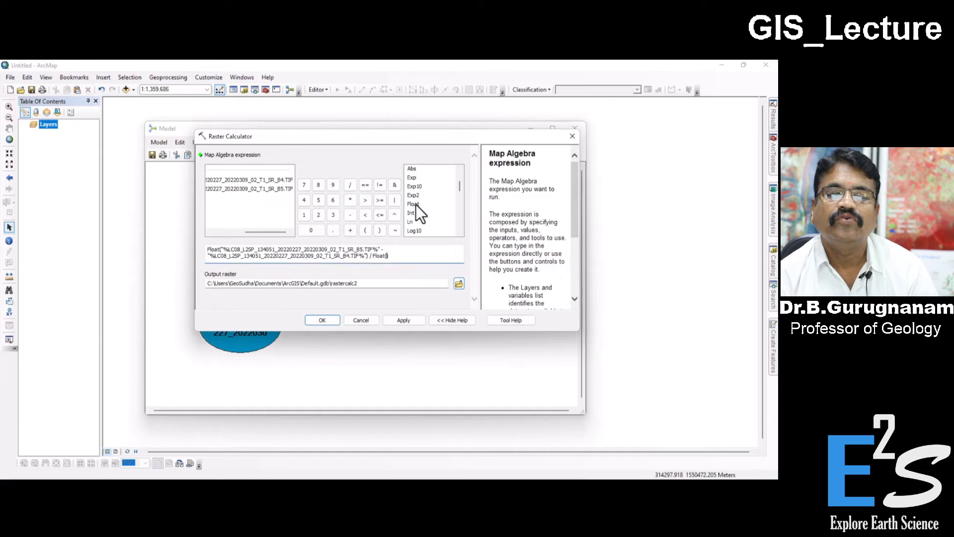
pyautogui.doubleClick(283, 189)
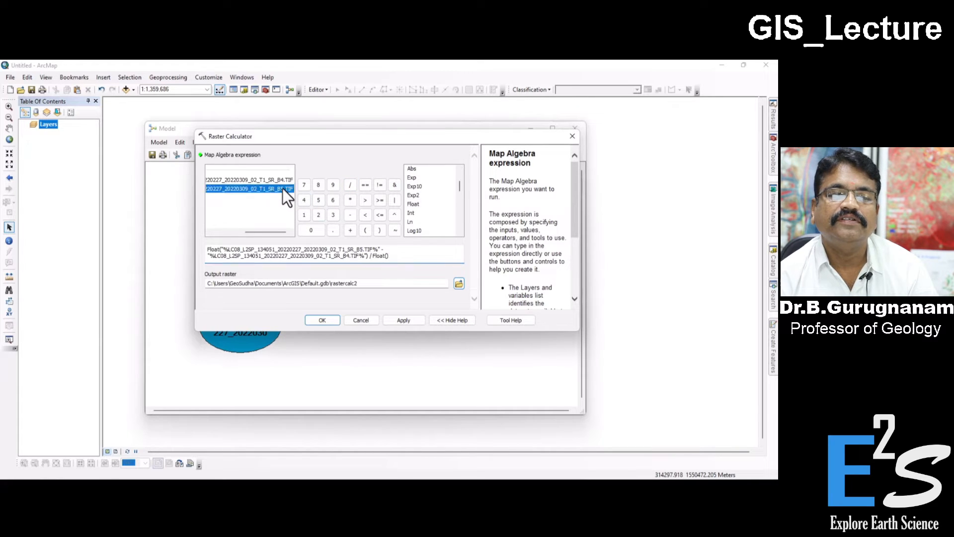
pyautogui.click(350, 230)
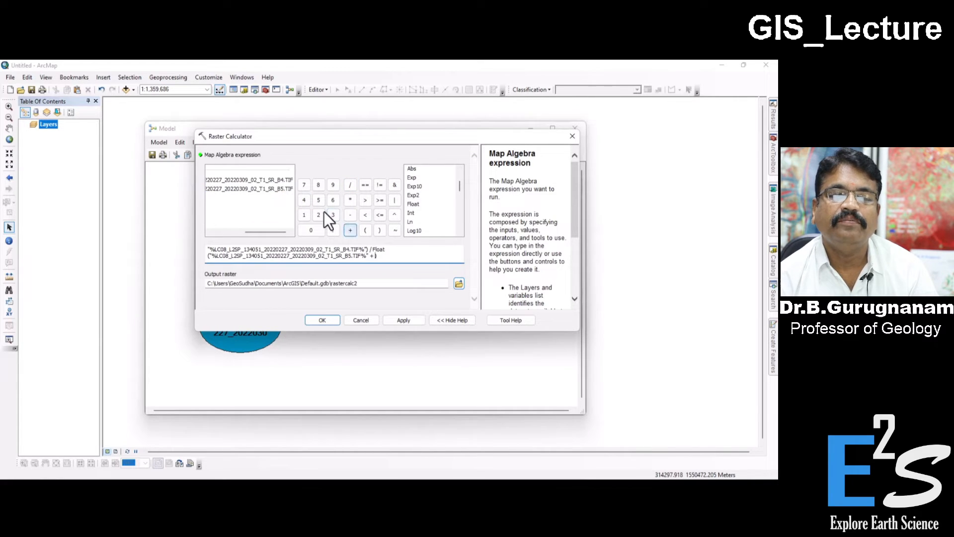
pyautogui.doubleClick(288, 181)
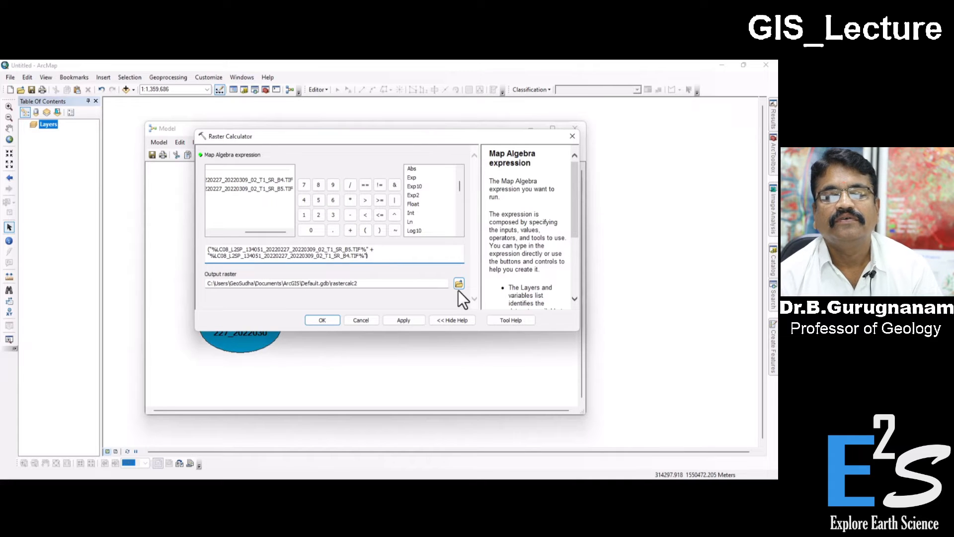
pyautogui.click(322, 320)
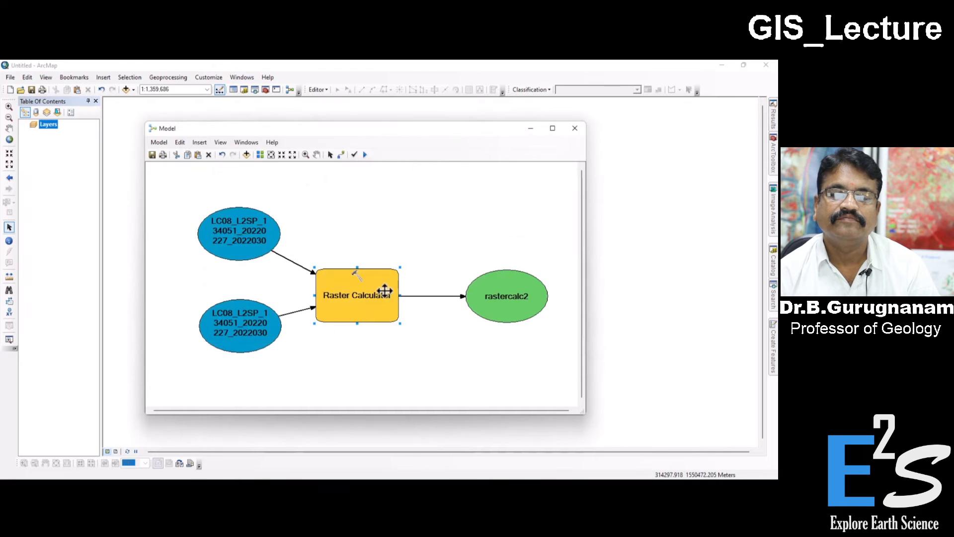
# Step: Browse for the output raster's save location and create a folder named Model inside GIS_Tutorial
pyautogui.click(511, 302)
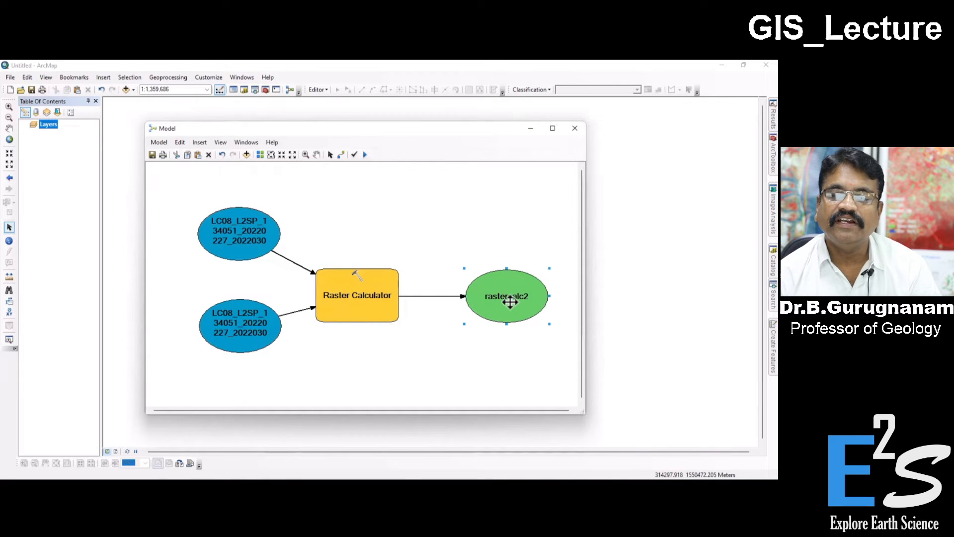
pyautogui.doubleClick(510, 301)
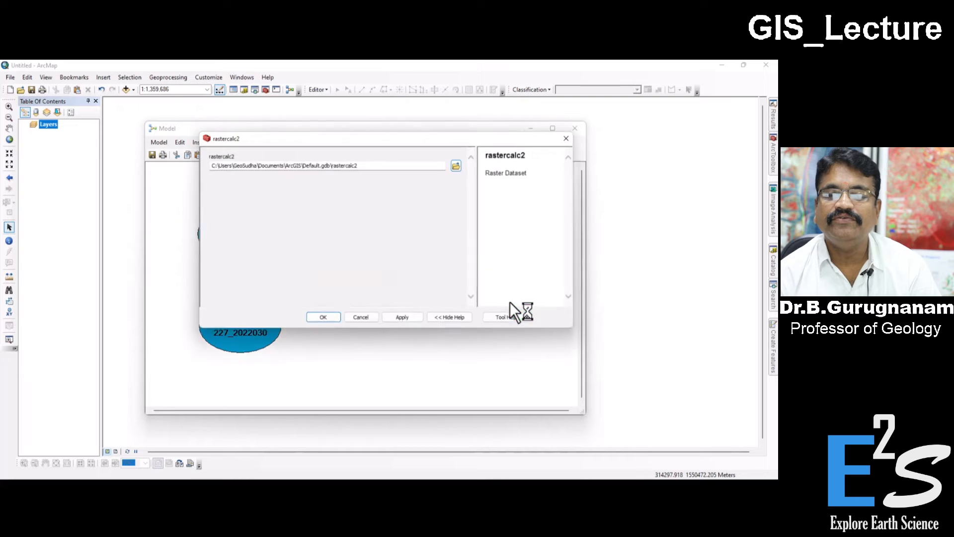
pyautogui.click(458, 165)
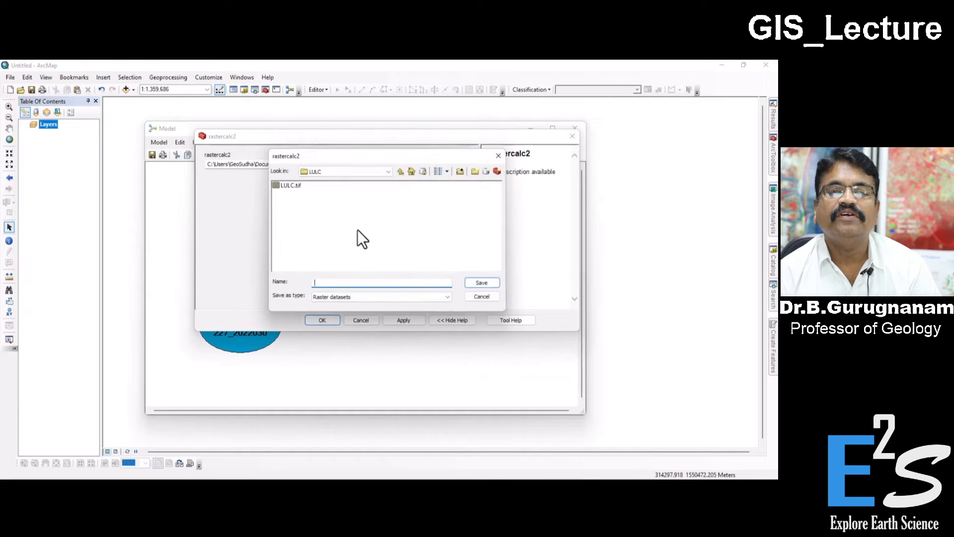
pyautogui.click(400, 172)
pyautogui.click(401, 171)
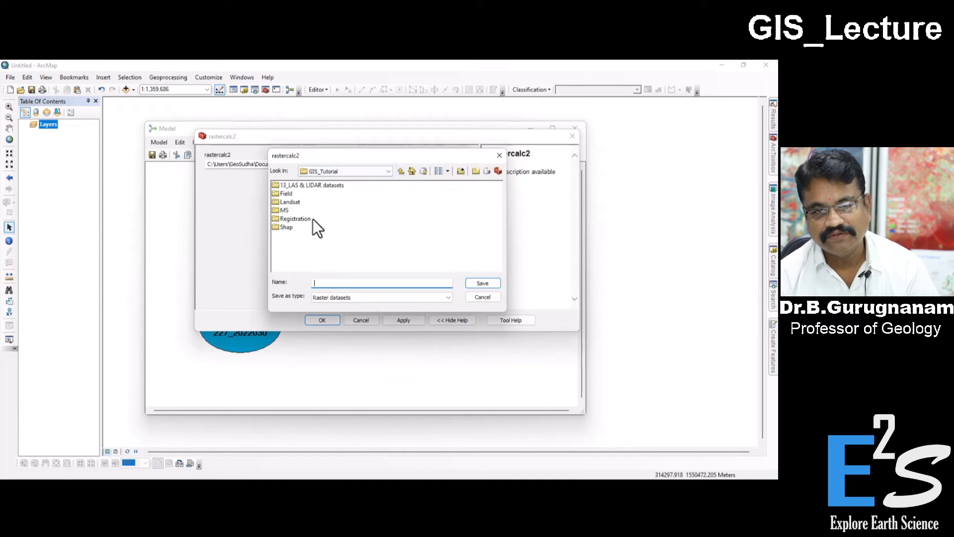
pyautogui.click(475, 171)
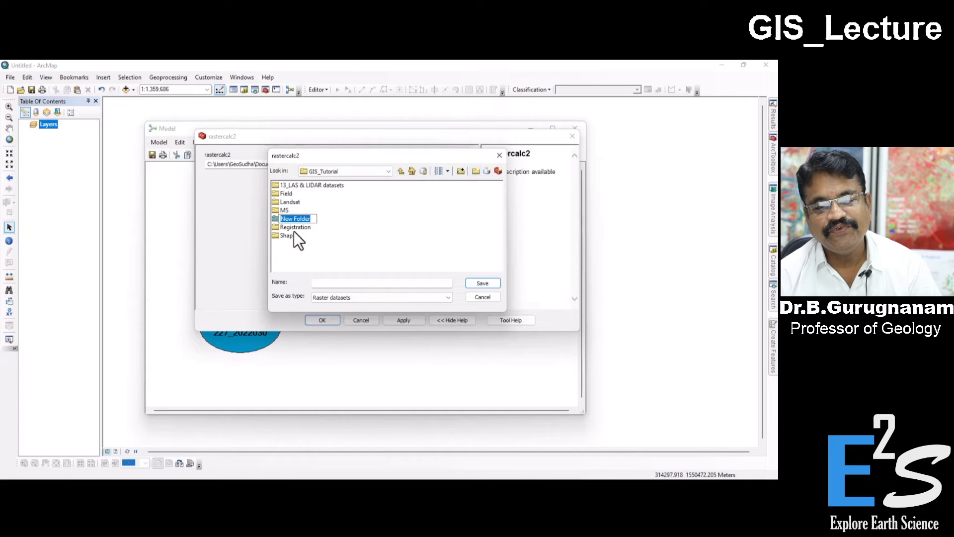
pyautogui.write('MOdel')
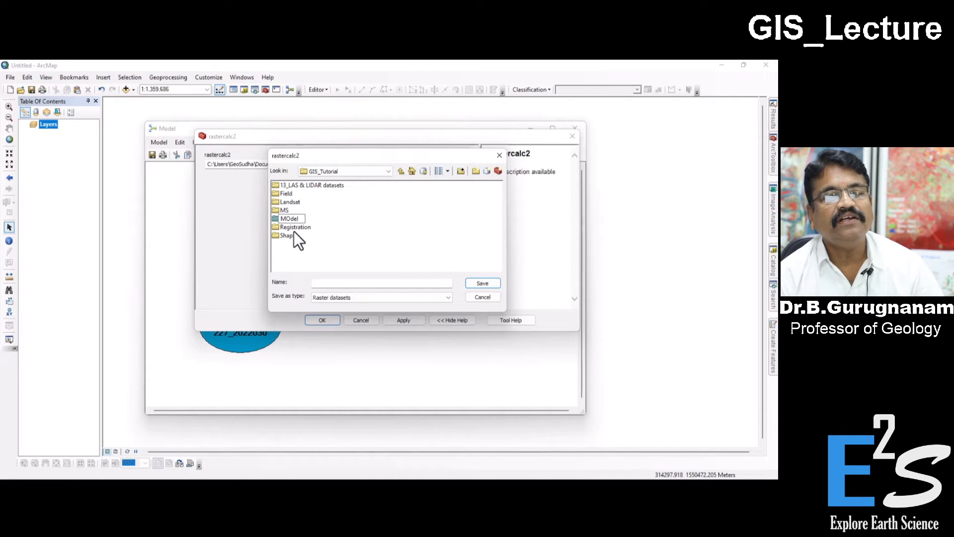
pyautogui.press('BackSpace')
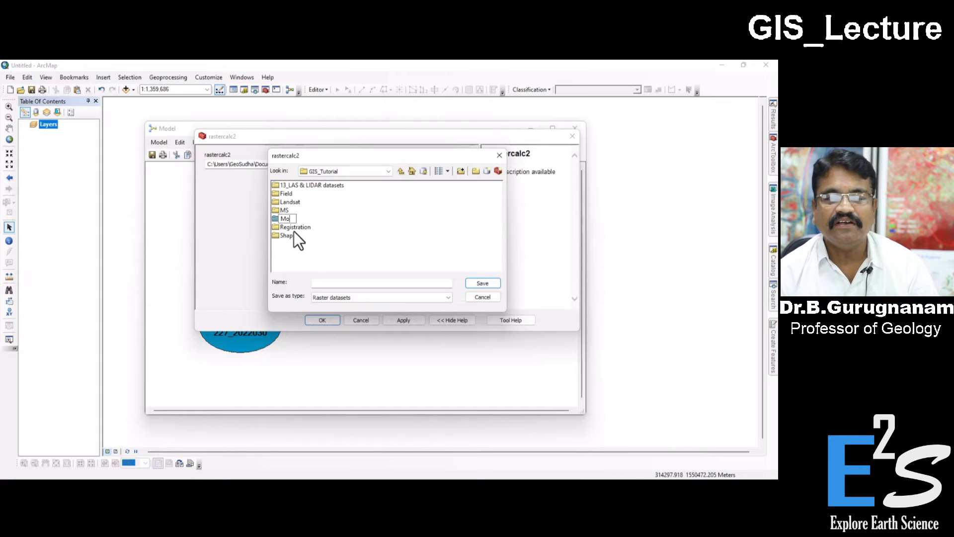
pyautogui.write('l')
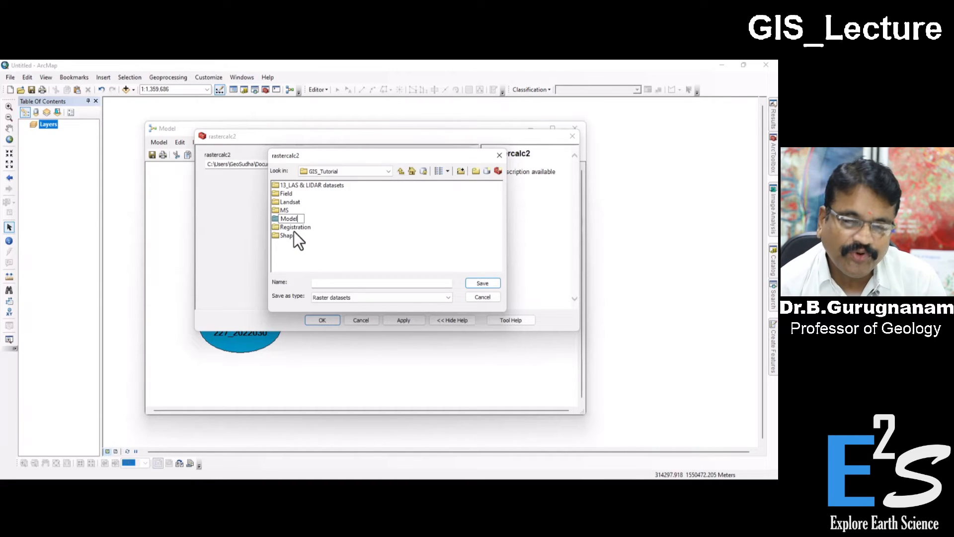
pyautogui.click(387, 215)
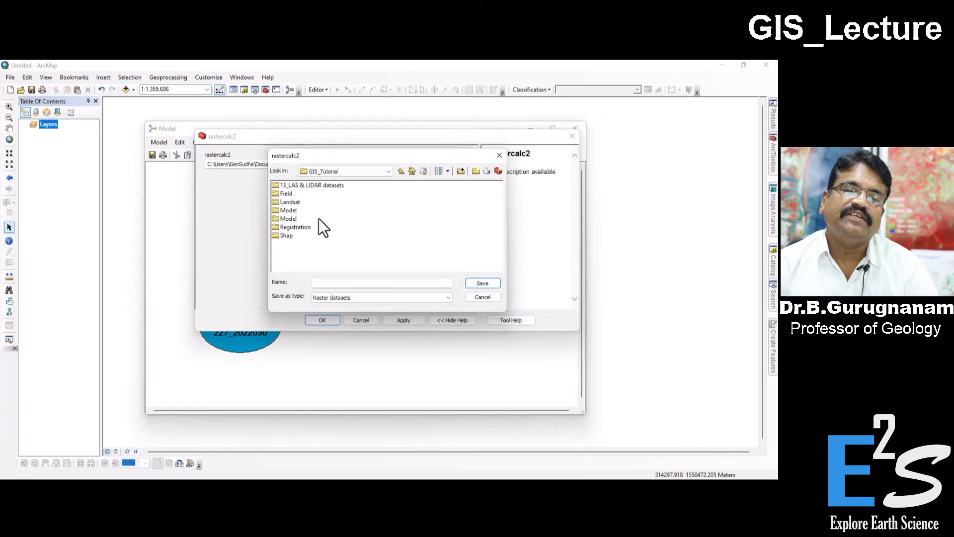
# Step: Save the model's output raster as NDVI.tif in the new Model folder and accept the path
pyautogui.doubleClick(287, 211)
pyautogui.click(400, 170)
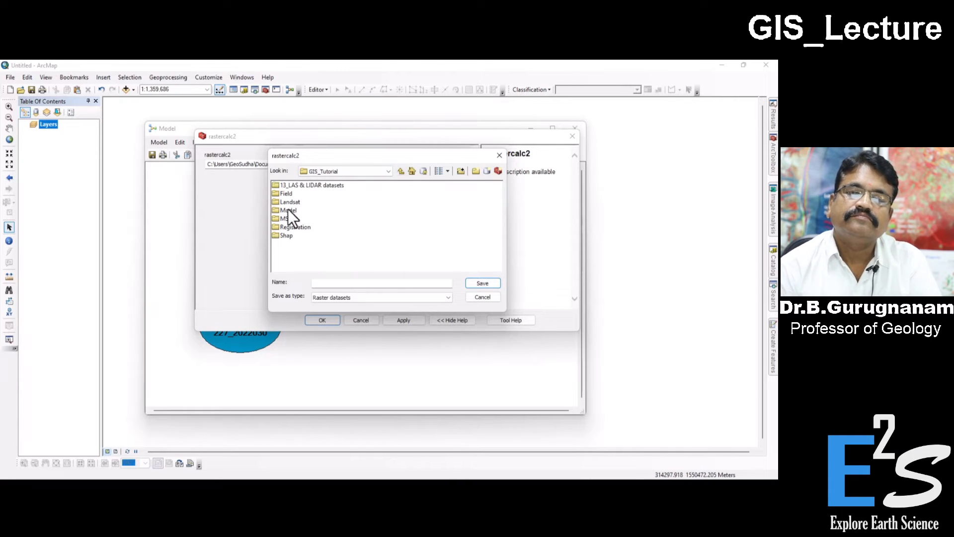
pyautogui.doubleClick(287, 210)
pyautogui.click(400, 171)
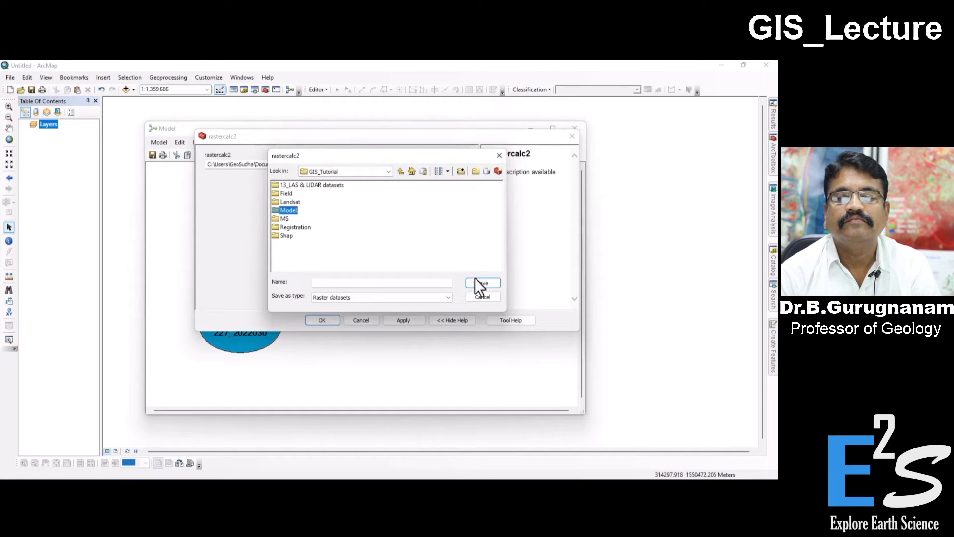
pyautogui.doubleClick(287, 210)
pyautogui.click(332, 283)
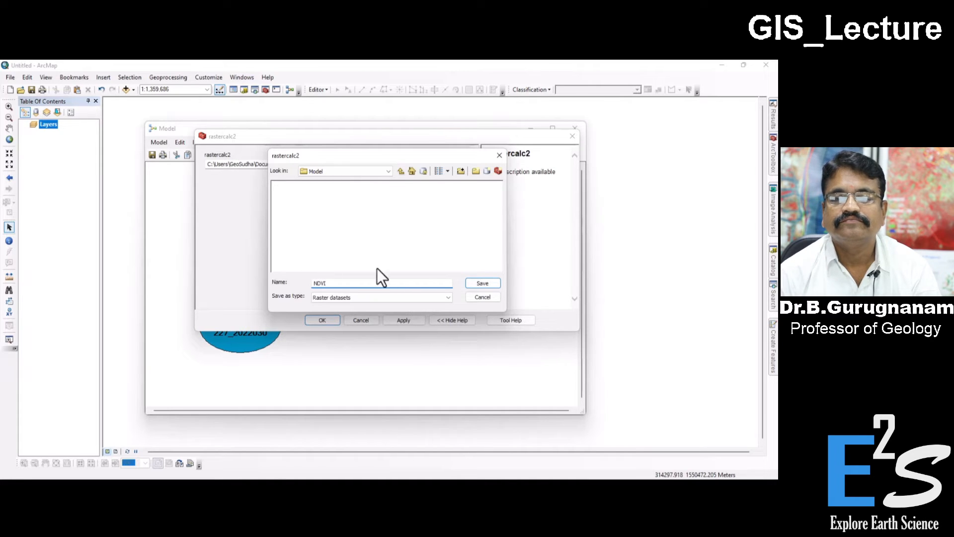
pyautogui.click(480, 284)
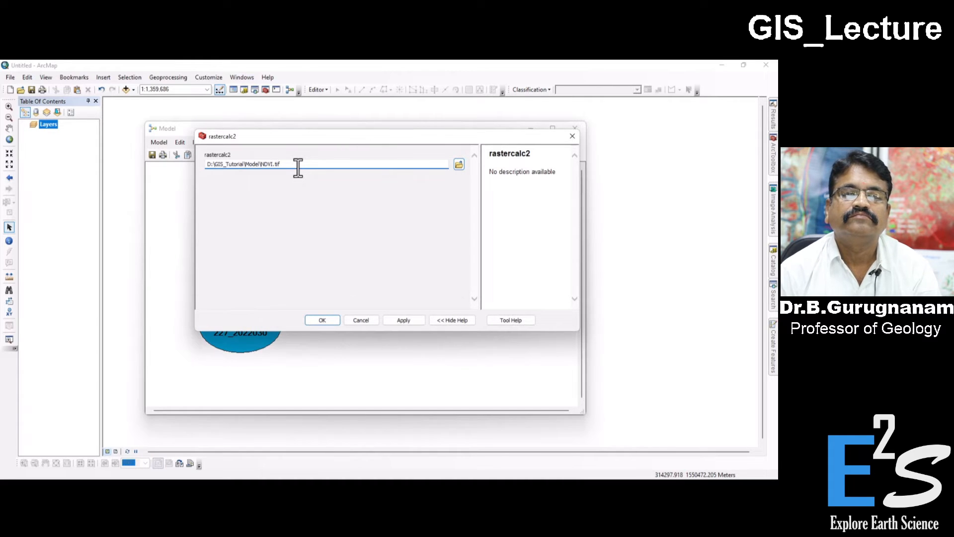
pyautogui.click(320, 320)
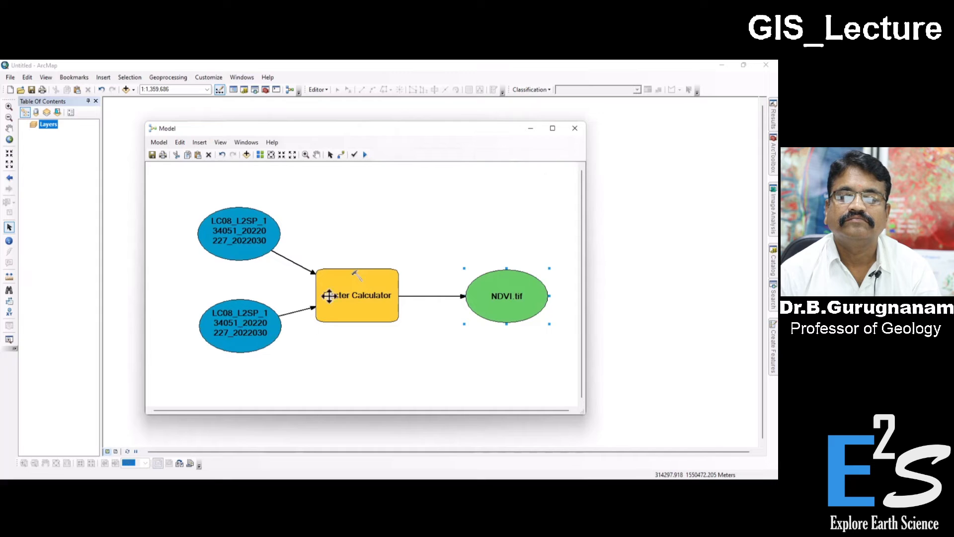
pyautogui.click(362, 312)
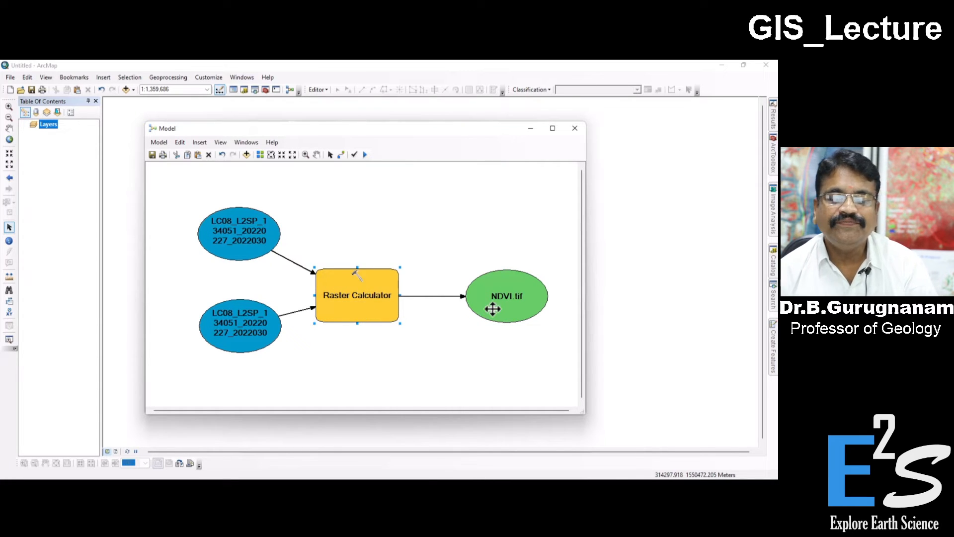
pyautogui.click(245, 319)
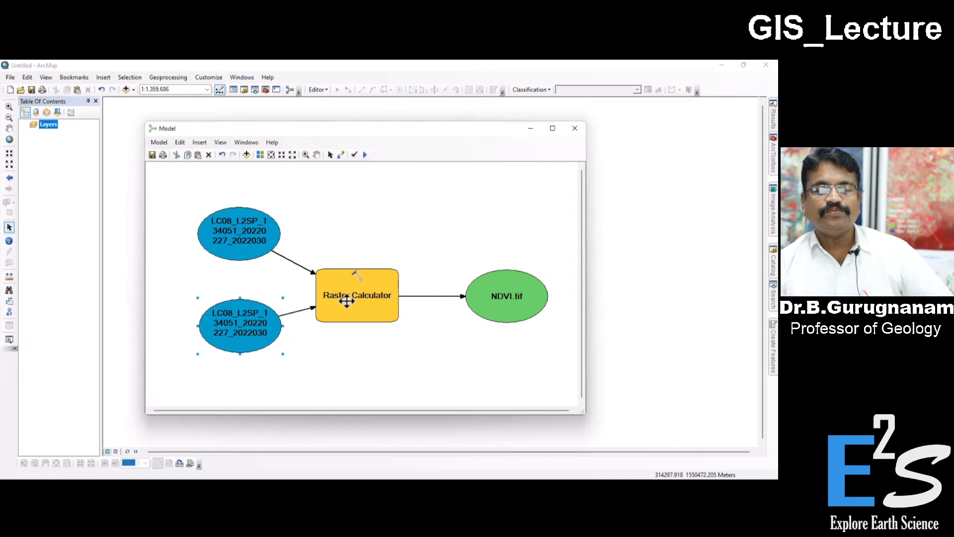
pyautogui.click(506, 297)
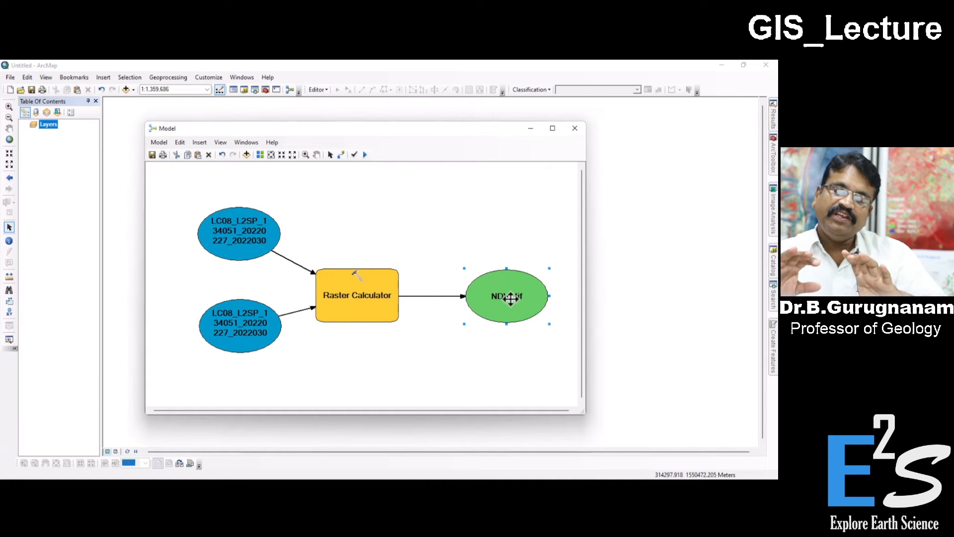
# Step: Change the upper input variable's source dataset to LC08_L2SP_134051_20220227_20220309_02_T1_SR_B5.TIF
pyautogui.moveTo(320, 129); pyautogui.dragTo(342, 119)
pyautogui.doubleClick(257, 216)
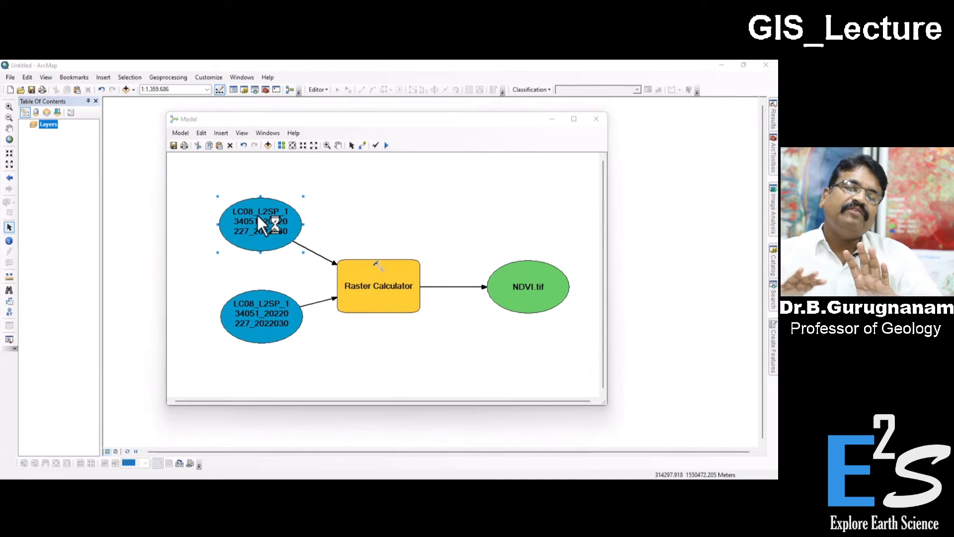
pyautogui.click(457, 162)
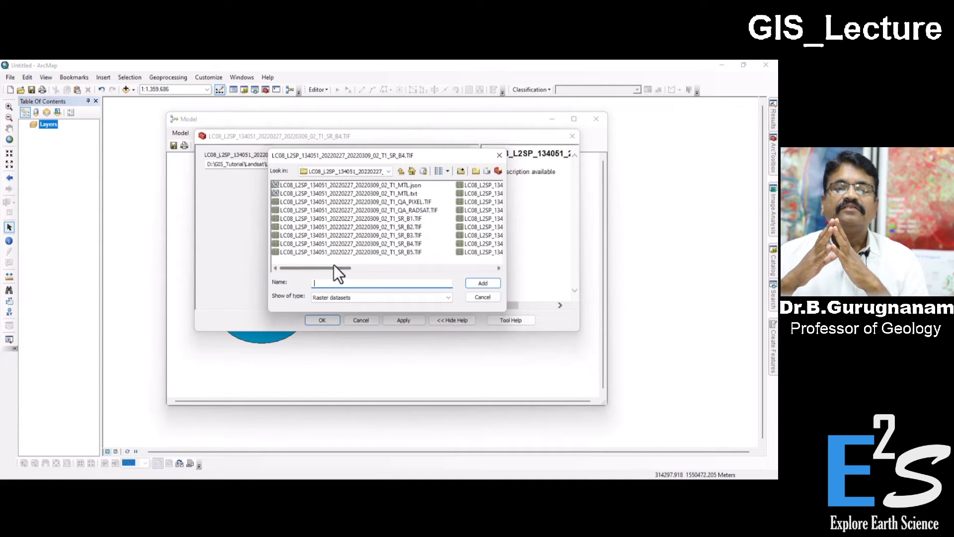
pyautogui.moveTo(340, 267); pyautogui.dragTo(368, 264)
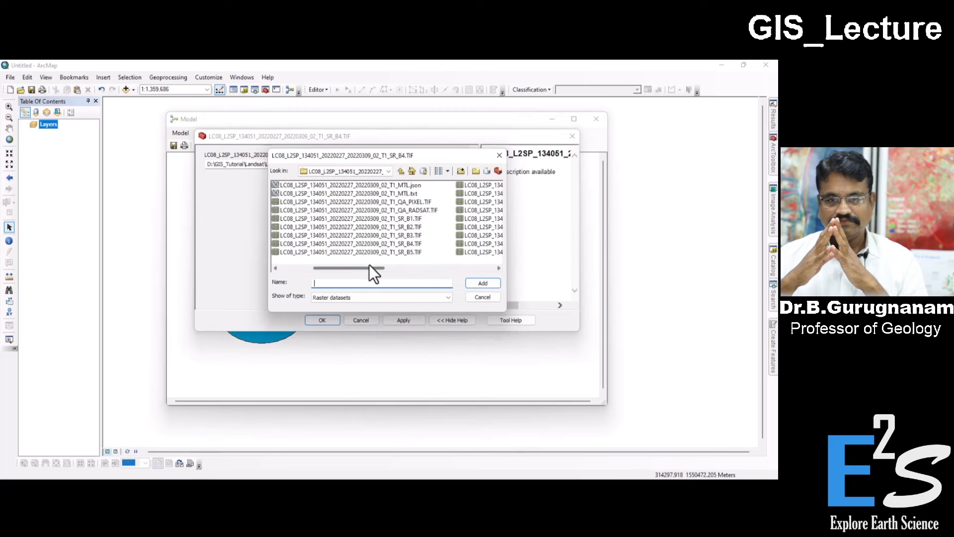
pyautogui.click(413, 255)
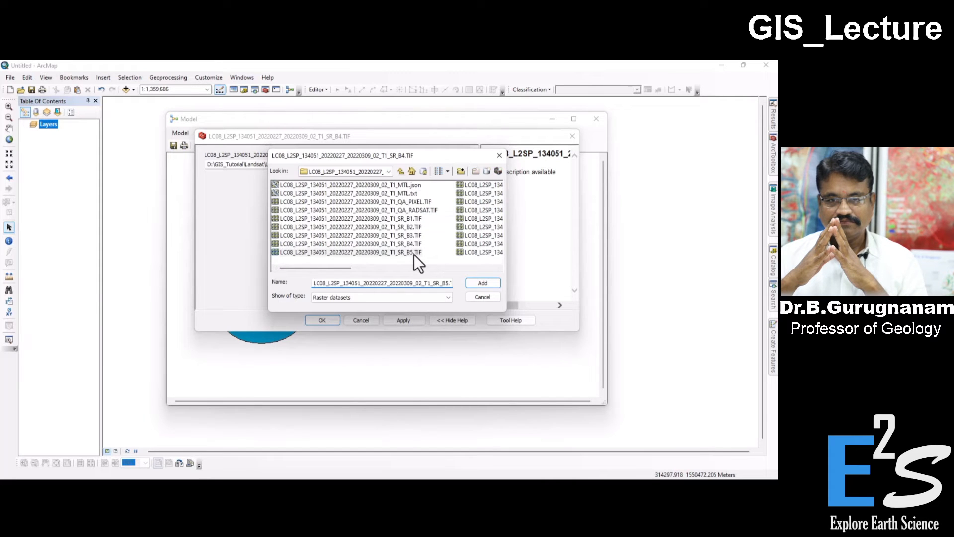
pyautogui.doubleClick(398, 253)
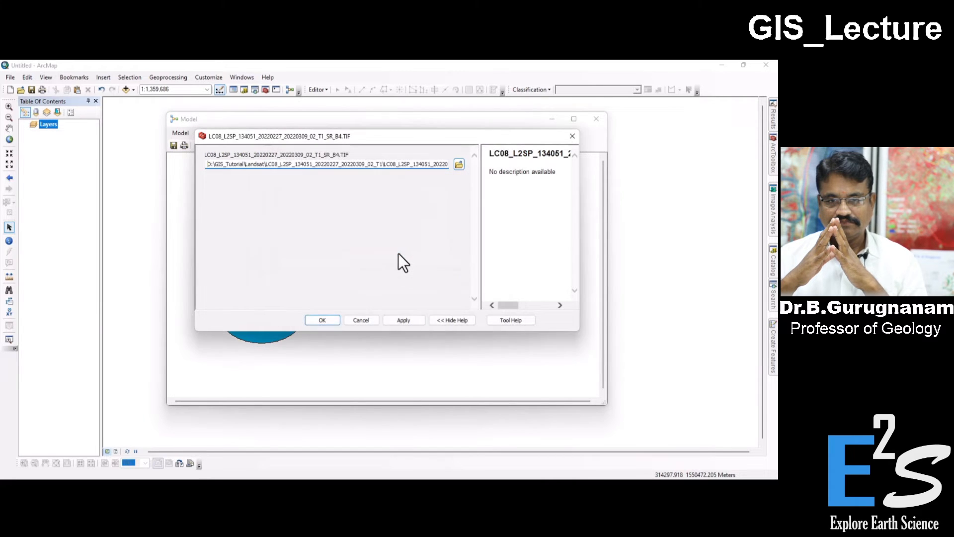
pyautogui.click(327, 320)
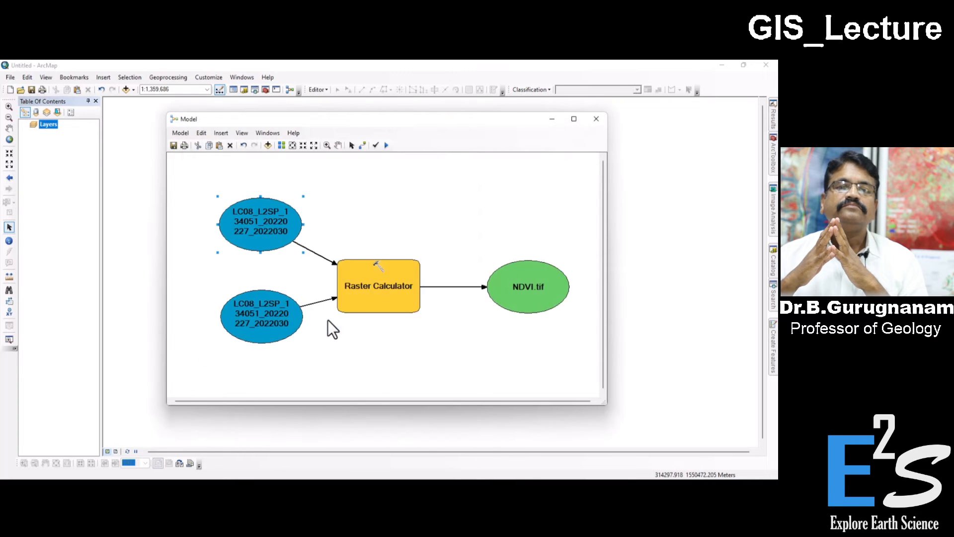
# Step: Check which band file the lower input variable points to, and close its settings without changes
pyautogui.doubleClick(259, 315)
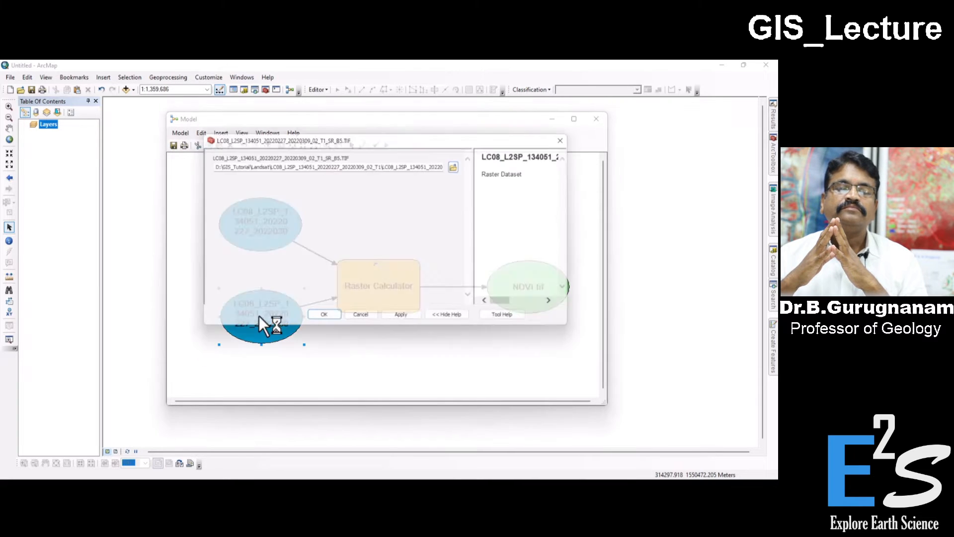
pyautogui.click(408, 165)
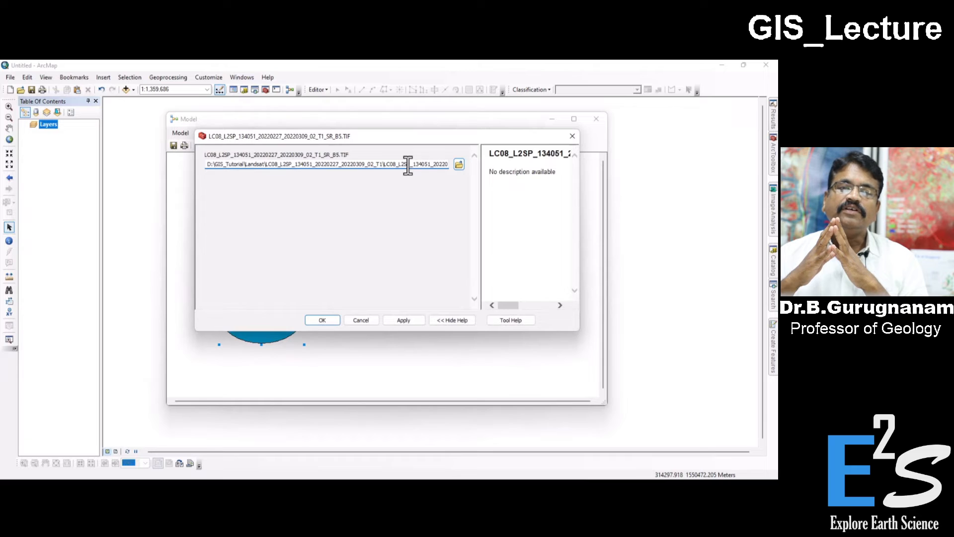
pyautogui.press('Right')
pyautogui.press('Right')
pyautogui.press('Right')
pyautogui.press('Right')
pyautogui.press('Right')
pyautogui.press('Right')
pyautogui.press('Right')
pyautogui.press('Right')
pyautogui.press('Right')
pyautogui.press('Right')
pyautogui.press('Right')
pyautogui.press('Right')
pyautogui.press('Right')
pyautogui.press('Right')
pyautogui.press('Right')
pyautogui.press('Right')
pyautogui.press('Right')
pyautogui.press('Right')
pyautogui.press('Right')
pyautogui.press('Right')
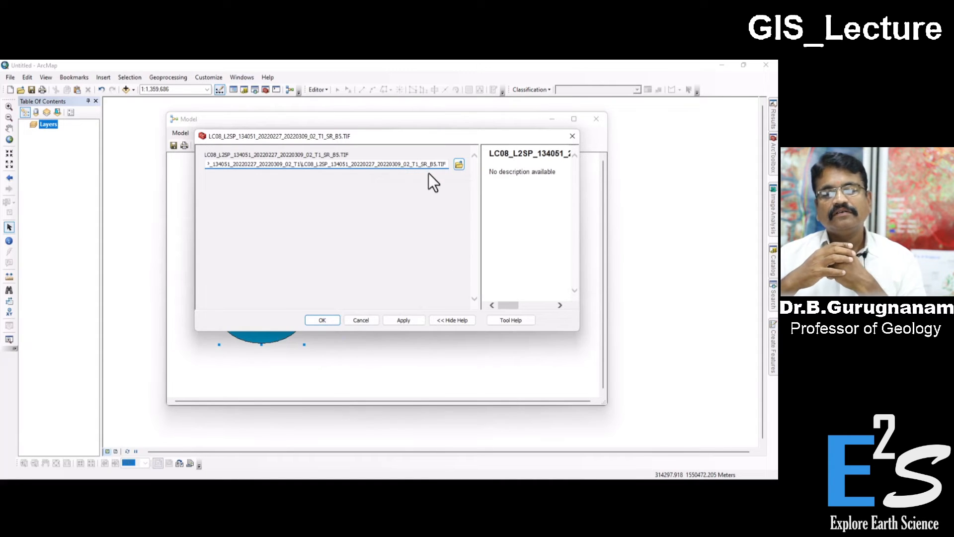
pyautogui.click(367, 319)
# Step: Change the upper input variable's source dataset to LC08_L2SP_134051_20220227_20220309_02_T1_SR_B4.TIF
pyautogui.doubleClick(266, 219)
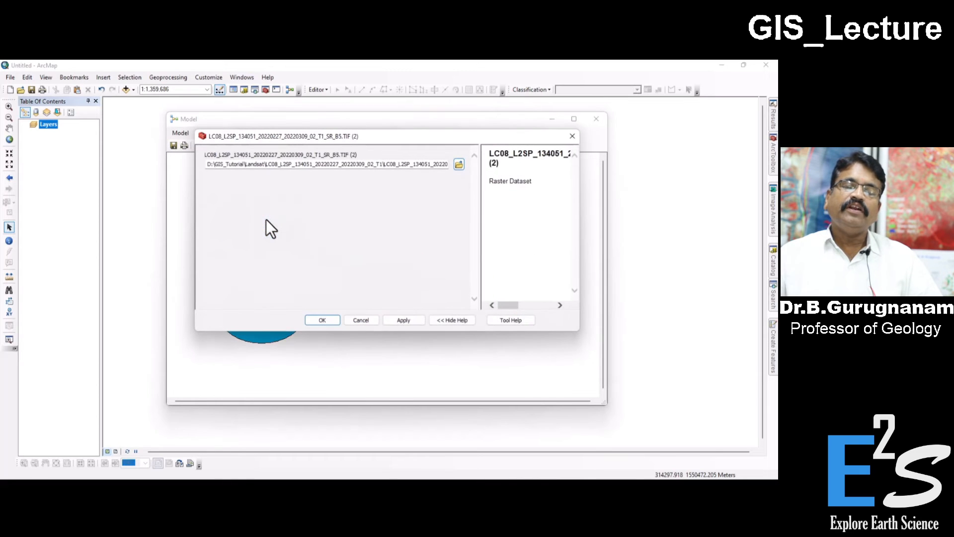
pyautogui.click(447, 163)
pyautogui.press('Right')
pyautogui.press('Right')
pyautogui.press('Right')
pyautogui.press('Right')
pyautogui.press('Right')
pyautogui.press('Right')
pyautogui.press('Right')
pyautogui.press('Right')
pyautogui.press('Right')
pyautogui.press('Right')
pyautogui.press('Right')
pyautogui.press('Right')
pyautogui.press('Right')
pyautogui.press('Right')
pyautogui.press('Right')
pyautogui.press('Right')
pyautogui.press('Right')
pyautogui.press('Right')
pyautogui.press('Right')
pyautogui.press('Right')
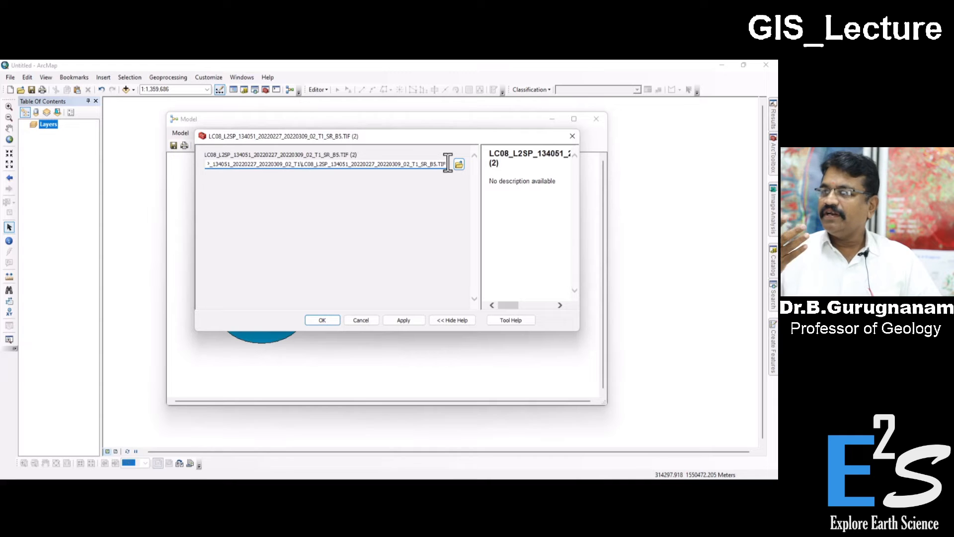
pyautogui.click(458, 165)
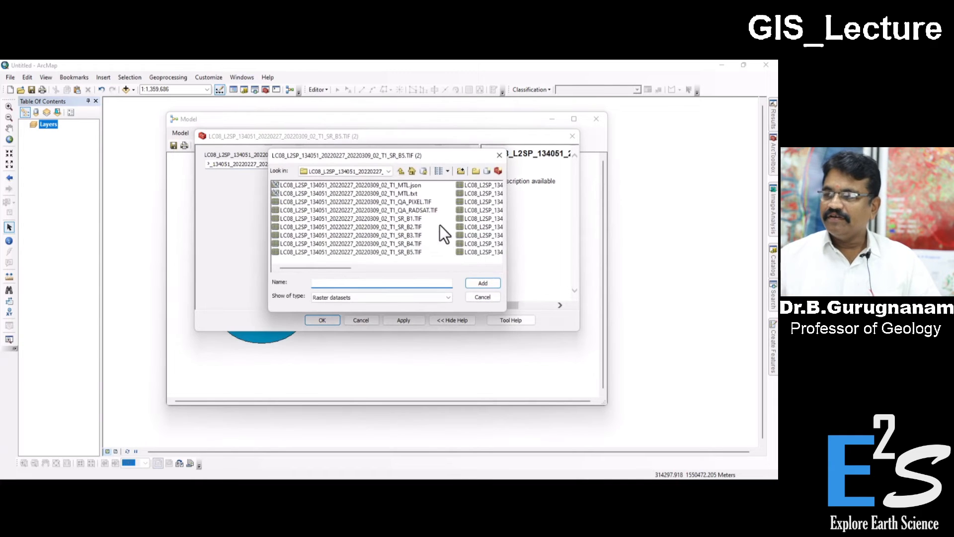
pyautogui.click(418, 244)
pyautogui.click(482, 283)
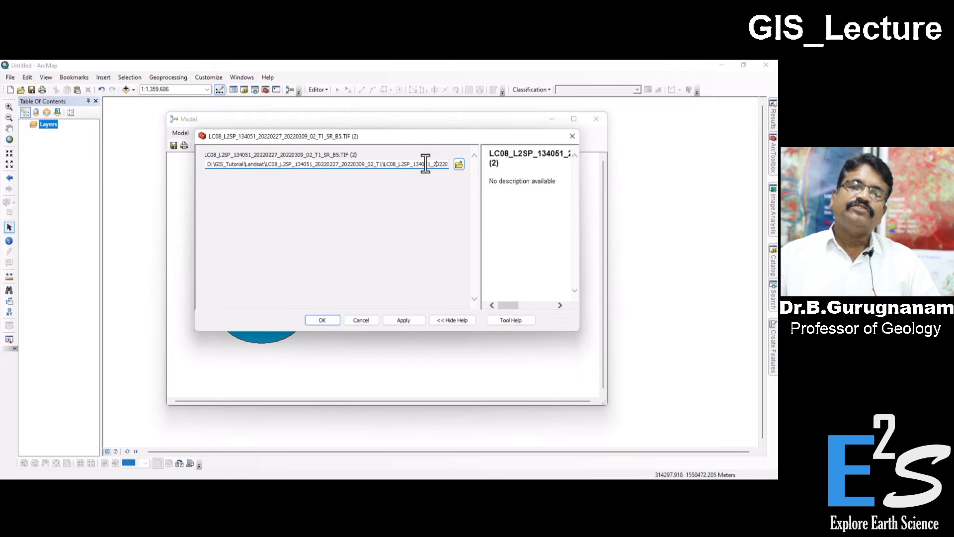
# Step: Check the band suffix at the end of the upper input's new path and accept the setting
pyautogui.press('Right')
pyautogui.press('Right')
pyautogui.press('Right')
pyautogui.press('Right')
pyautogui.press('Right')
pyautogui.press('Right')
pyautogui.press('Right')
pyautogui.press('Right')
pyautogui.press('Right')
pyautogui.press('Right')
pyautogui.press('Right')
pyautogui.press('Right')
pyautogui.press('Right')
pyautogui.press('Right')
pyautogui.press('Right')
pyautogui.press('Right')
pyautogui.press('Right')
pyautogui.press('Right')
pyautogui.press('Right')
pyautogui.press('Right')
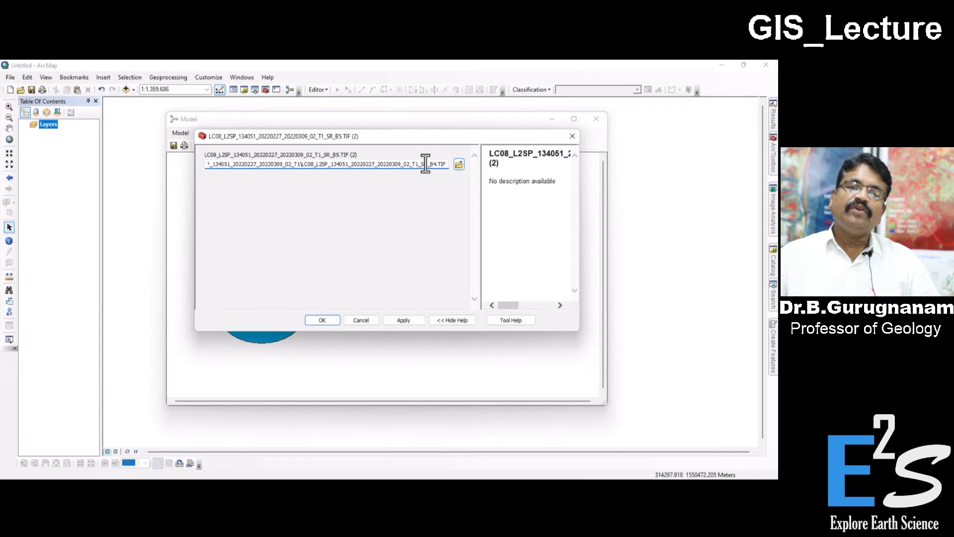
pyautogui.moveTo(429, 164); pyautogui.dragTo(439, 165)
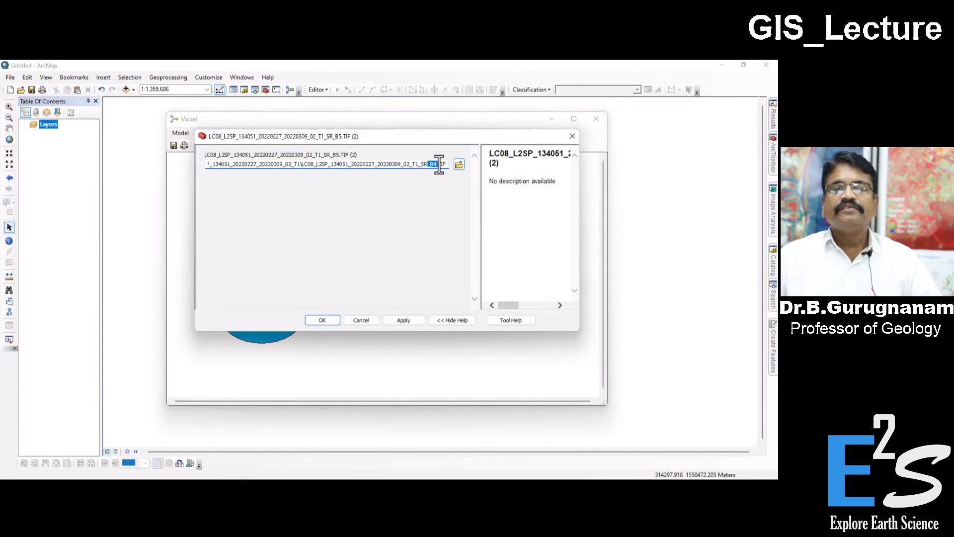
pyautogui.click(402, 320)
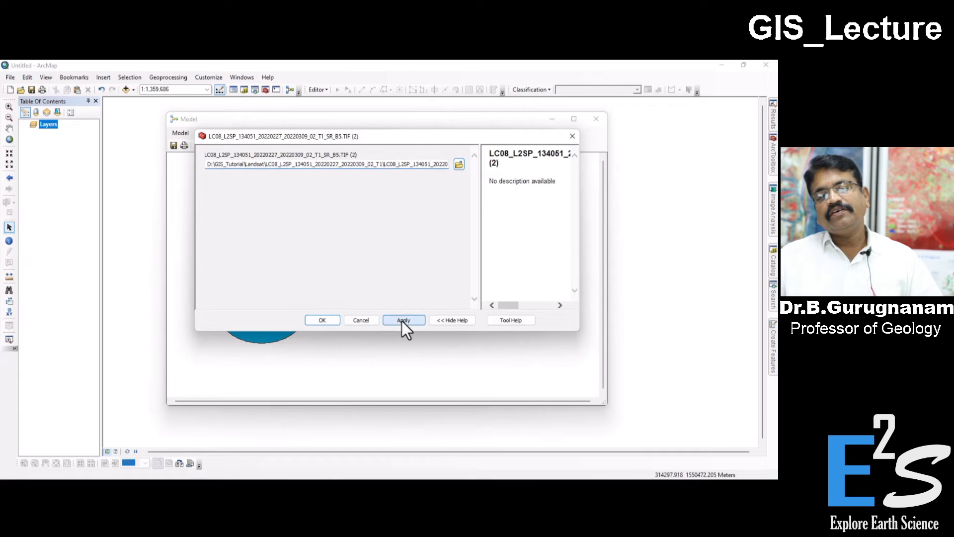
pyautogui.click(328, 320)
# Step: Recheck the band suffix in the lower input variable's dataset path and accept its settings
pyautogui.doubleClick(277, 325)
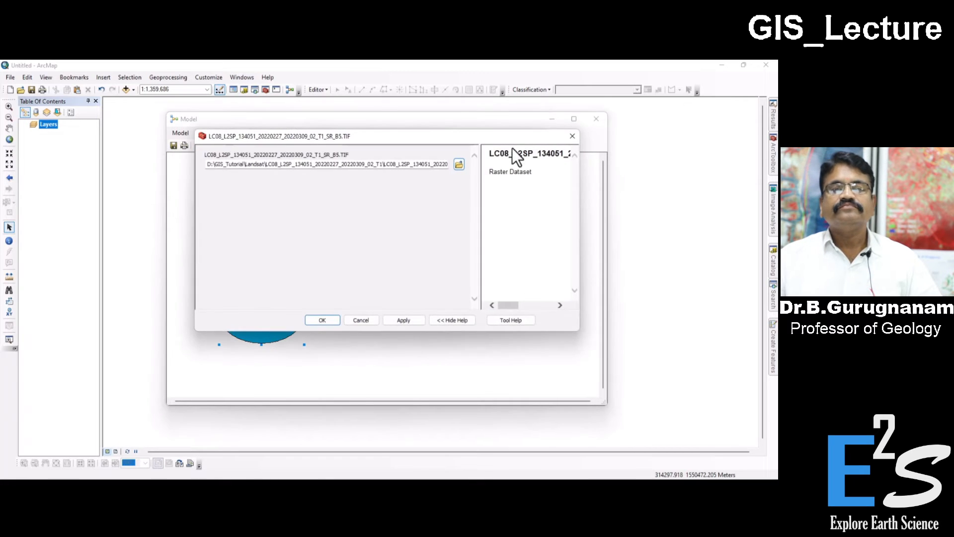
pyautogui.click(403, 168)
pyautogui.press('Right')
pyautogui.press('Right')
pyautogui.press('Right')
pyautogui.press('Right')
pyautogui.press('Right')
pyautogui.press('Right')
pyautogui.press('Right')
pyautogui.press('Right')
pyautogui.press('Right')
pyautogui.press('Right')
pyautogui.press('Right')
pyautogui.press('Right')
pyautogui.press('Right')
pyautogui.press('Right')
pyautogui.press('Right')
pyautogui.press('Right')
pyautogui.press('Right')
pyautogui.press('Right')
pyautogui.press('Right')
pyautogui.press('Right')
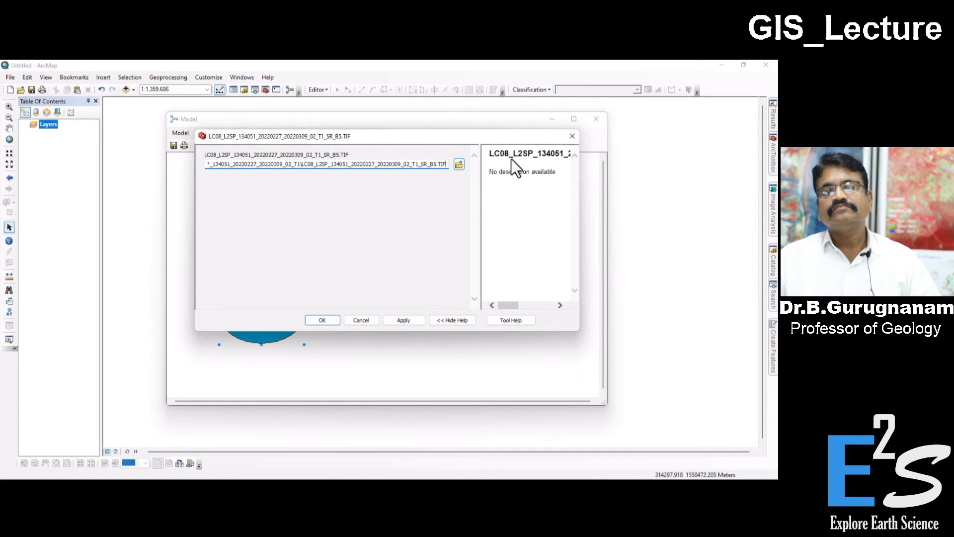
pyautogui.click(405, 321)
pyautogui.click(323, 321)
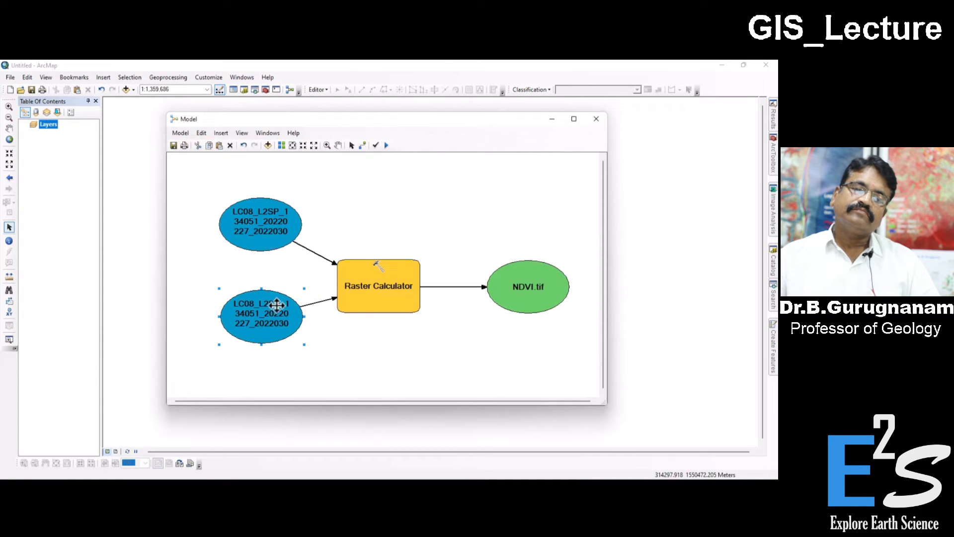
# Step: Run the model to compute NDVI.tif, then minimize the model window once processing ends
pyautogui.click(397, 284)
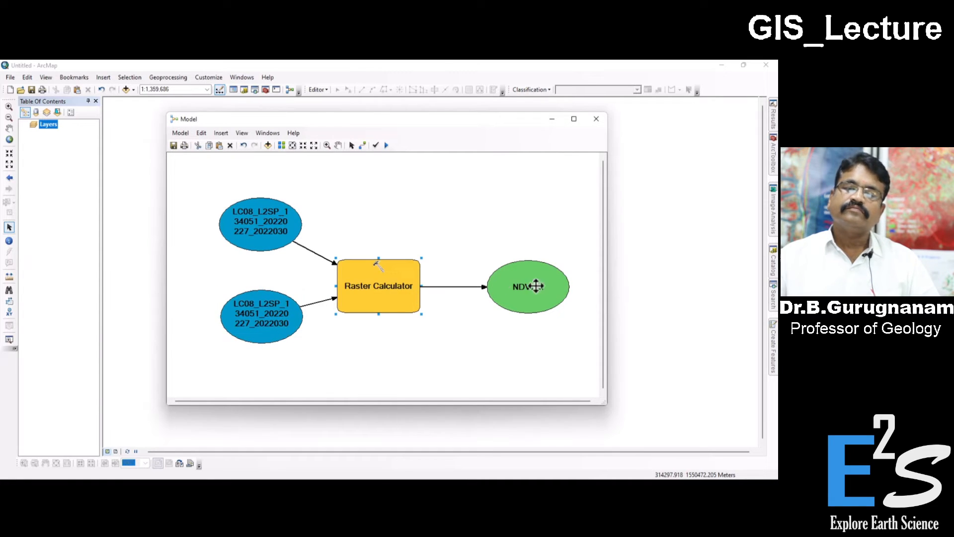
pyautogui.click(566, 288)
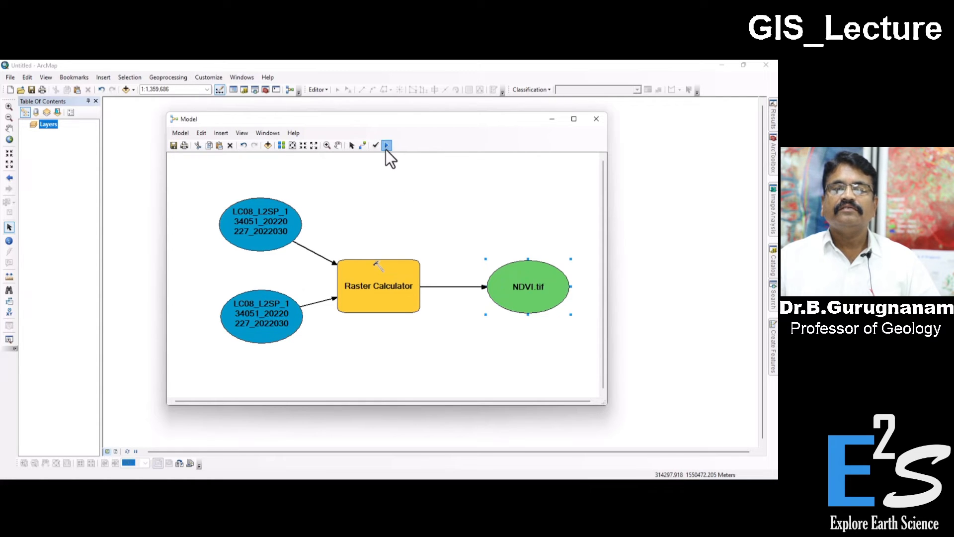
pyautogui.moveTo(416, 204); pyautogui.dragTo(440, 173)
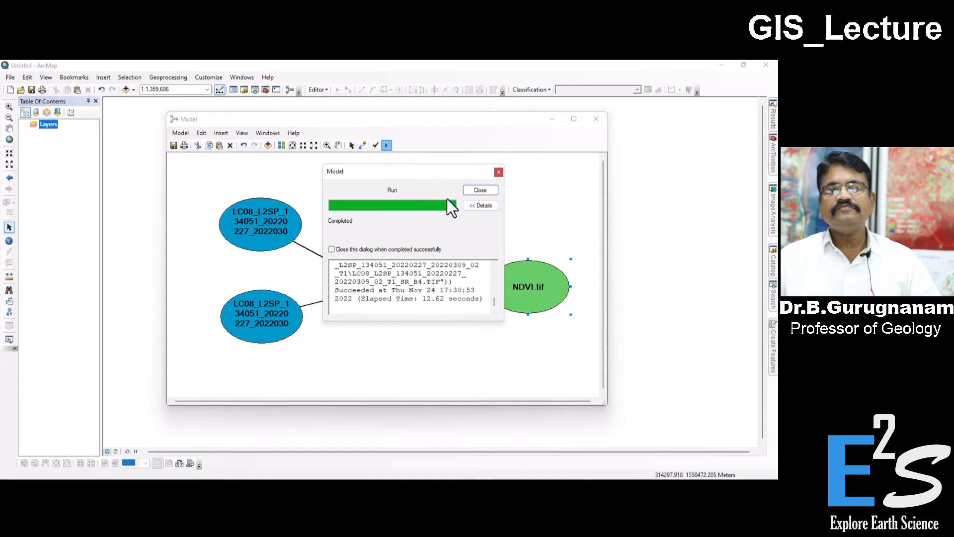
pyautogui.click(480, 190)
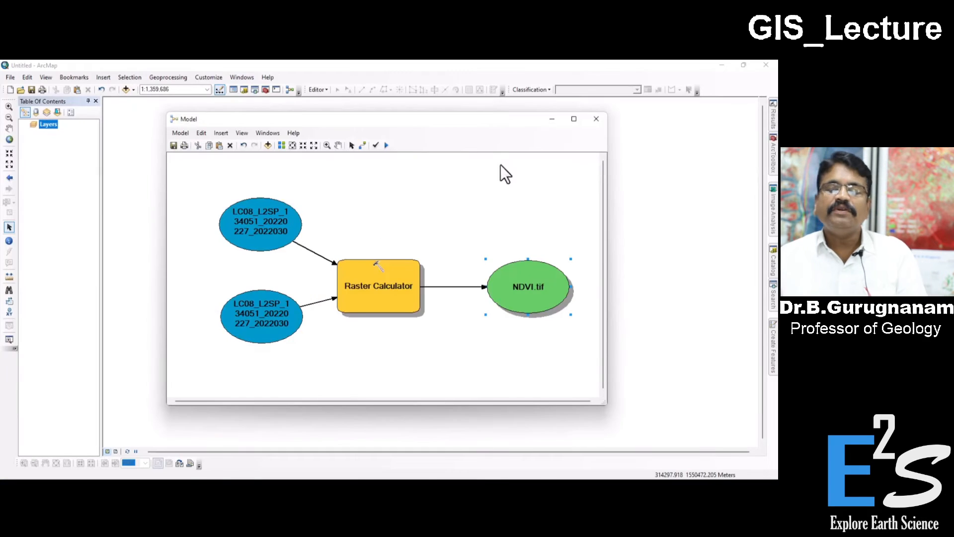
pyautogui.click(551, 118)
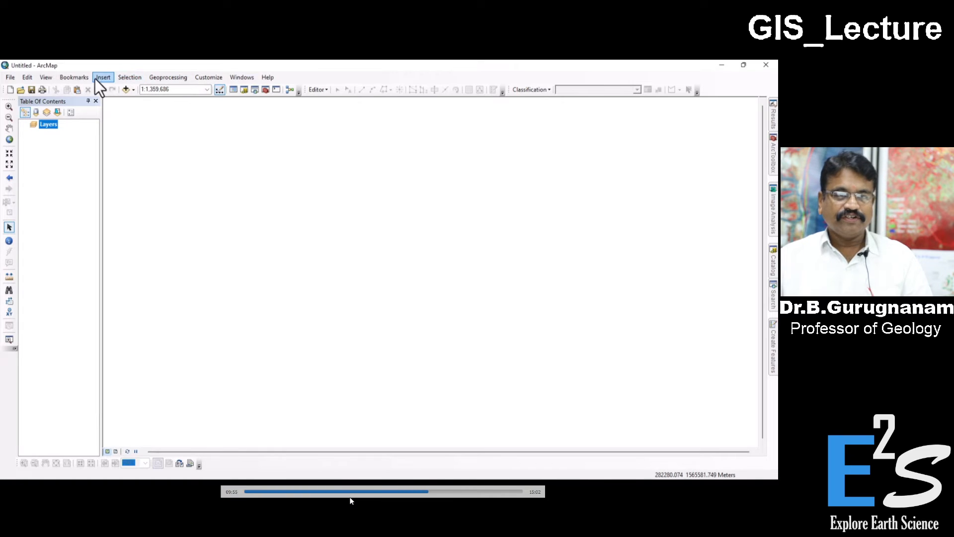
# Step: Add NDVI.tif from the GIS_Tutorial Model folder to the map, building pyramids with the default options
pyautogui.click(126, 89)
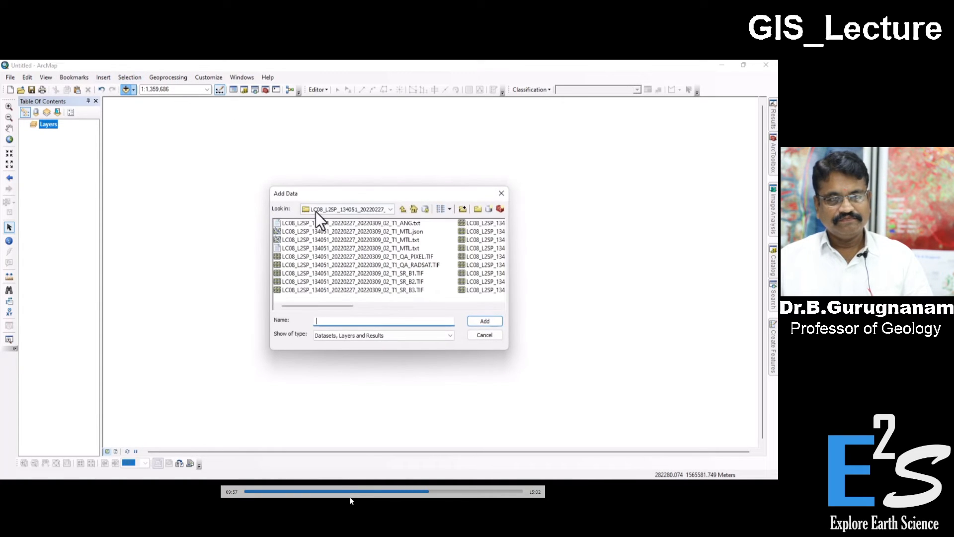
pyautogui.click(400, 209)
pyautogui.click(400, 209)
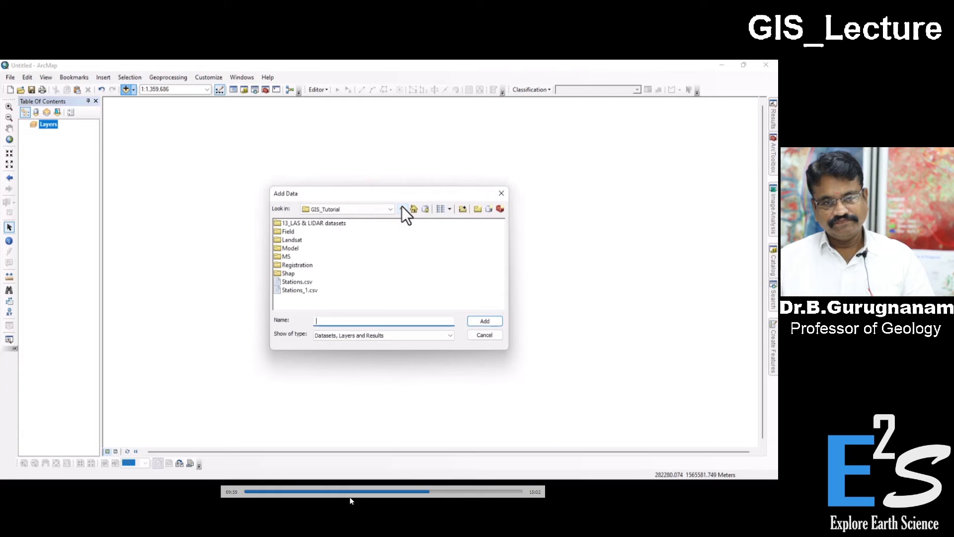
pyautogui.click(291, 248)
pyautogui.doubleClick(291, 248)
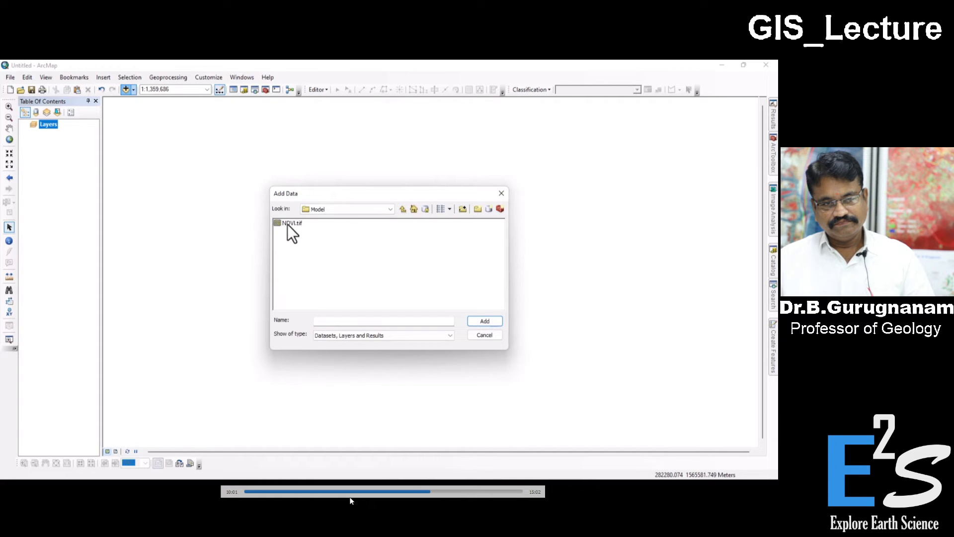
pyautogui.click(290, 224)
pyautogui.click(483, 321)
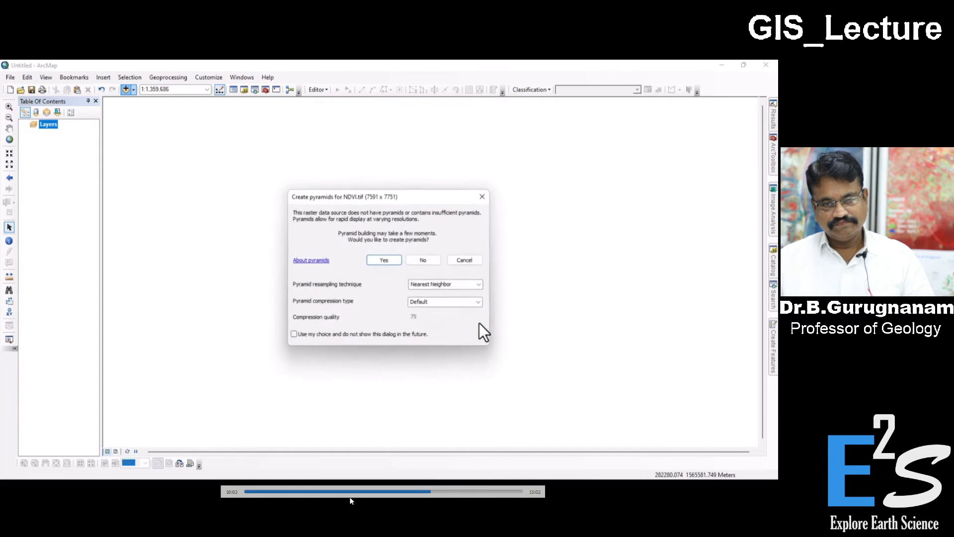
pyautogui.click(385, 261)
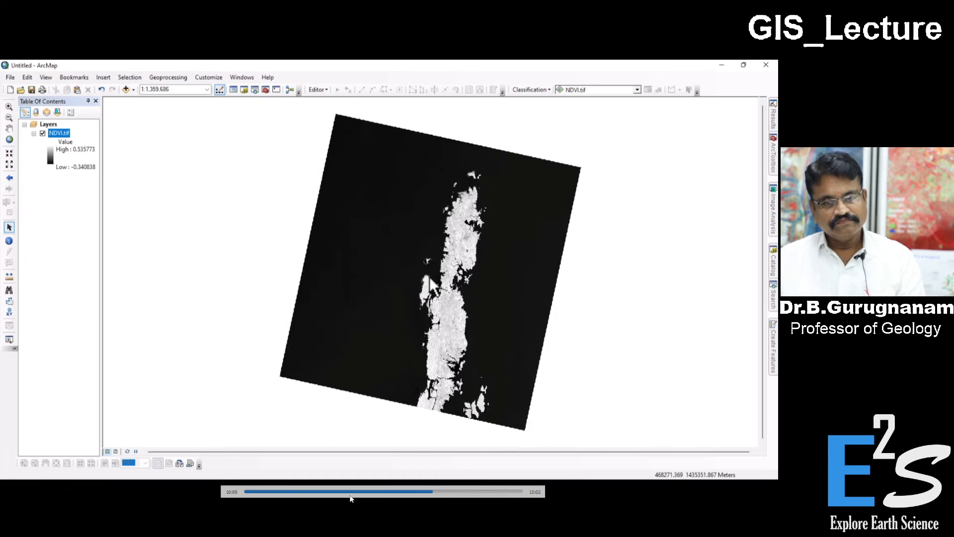
# Step: Change the NDVI.tif layer's color ramp to the orange-yellow-green-blue gradient
pyautogui.scroll(1, 427, 275)
pyautogui.moveTo(520, 330); pyautogui.dragTo(382, 297)
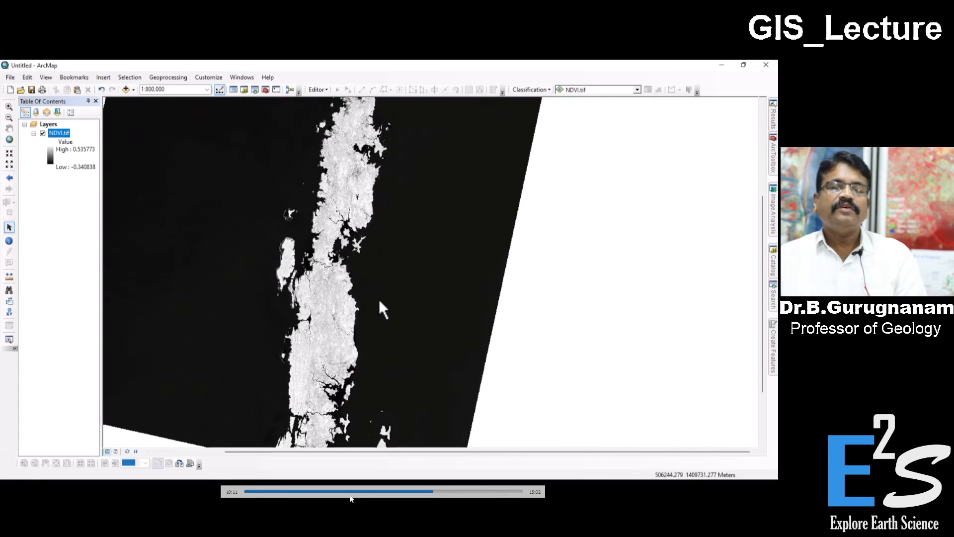
pyautogui.click(71, 143)
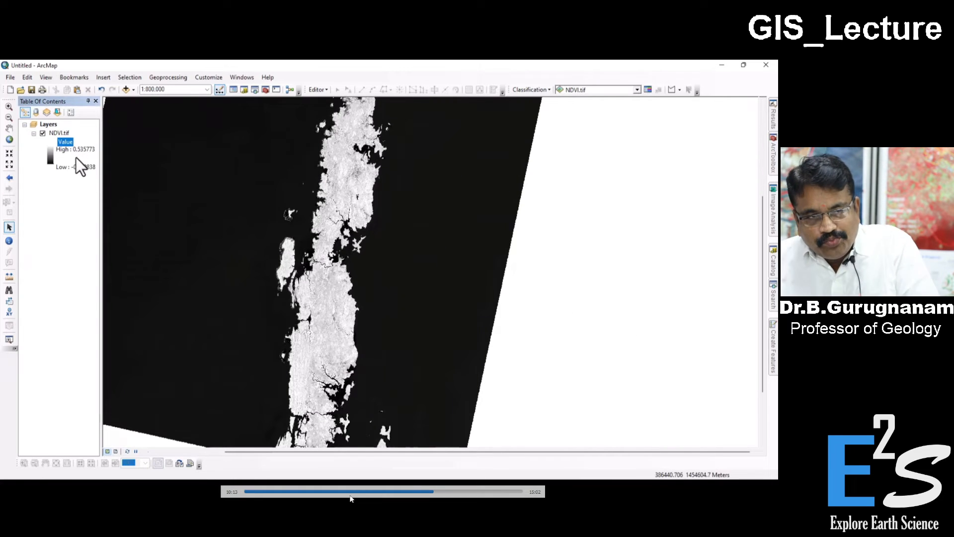
pyautogui.click(49, 151)
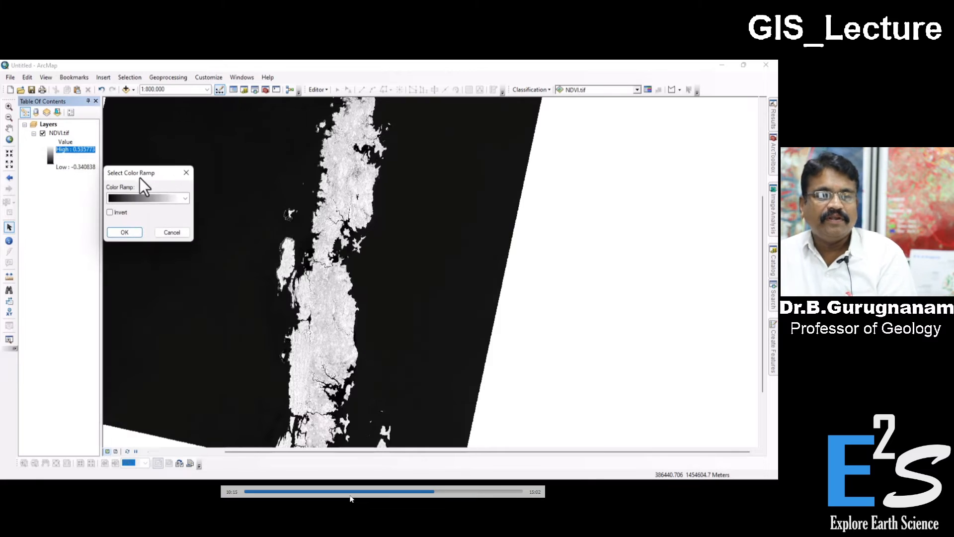
pyautogui.click(159, 200)
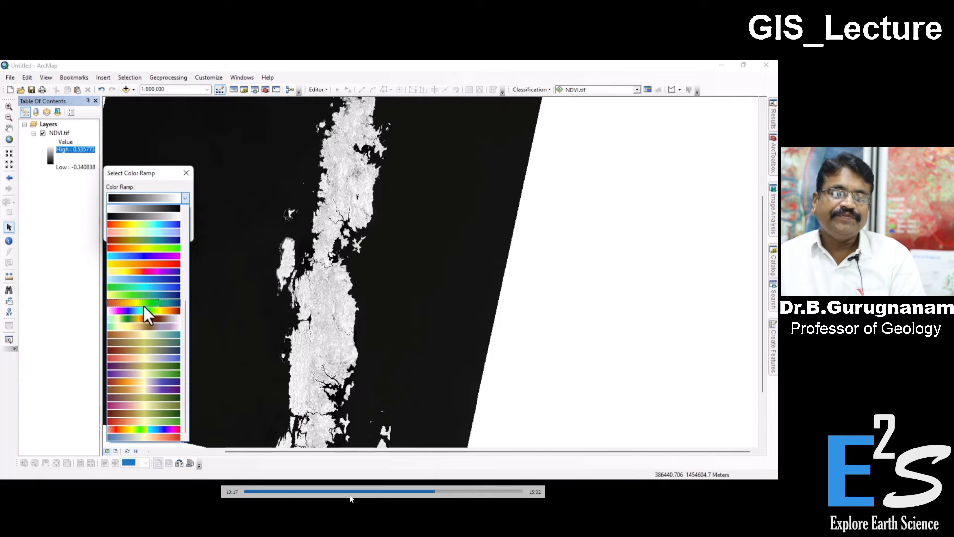
pyautogui.click(145, 310)
pyautogui.click(128, 231)
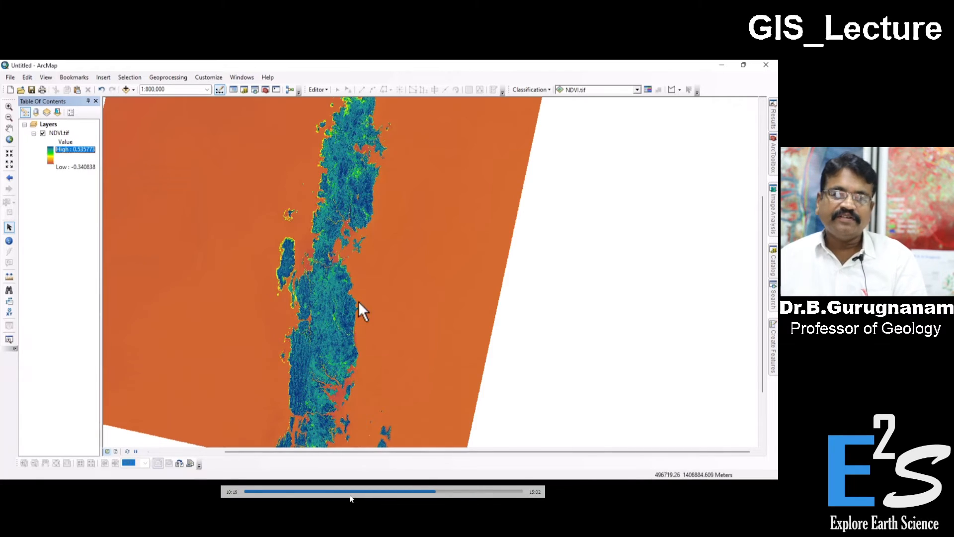
# Step: Examine the recolored NDVI raster closely along the island chain from its southern end to its northern end
pyautogui.scroll(2, 348, 341)
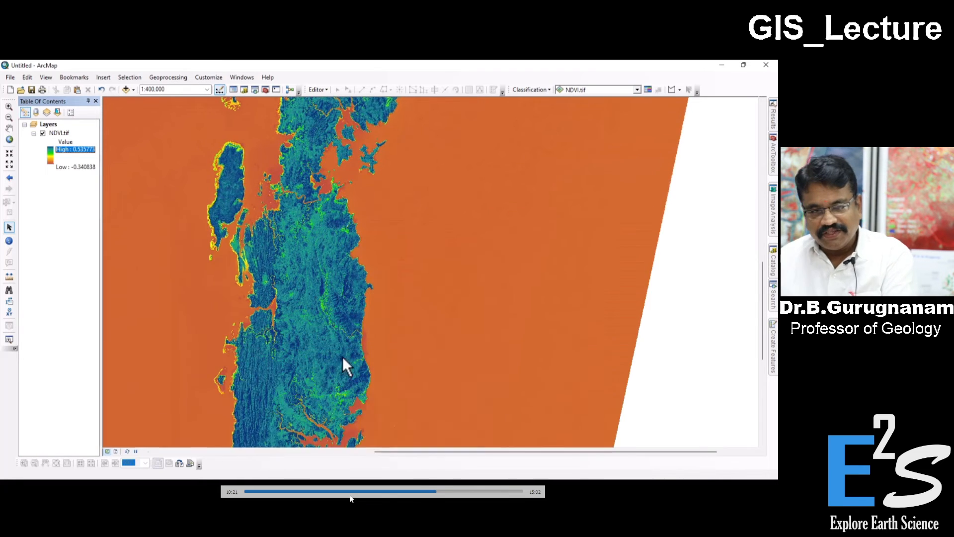
pyautogui.moveTo(341, 356); pyautogui.dragTo(357, 239)
pyautogui.moveTo(366, 293); pyautogui.dragTo(369, 154)
pyautogui.moveTo(307, 334); pyautogui.dragTo(330, 445)
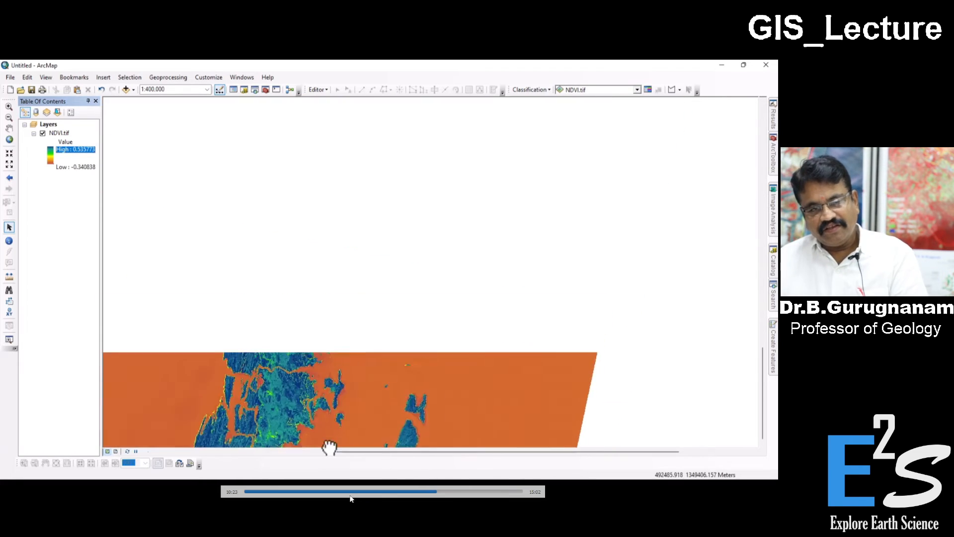
pyautogui.moveTo(308, 291); pyautogui.dragTo(417, 291)
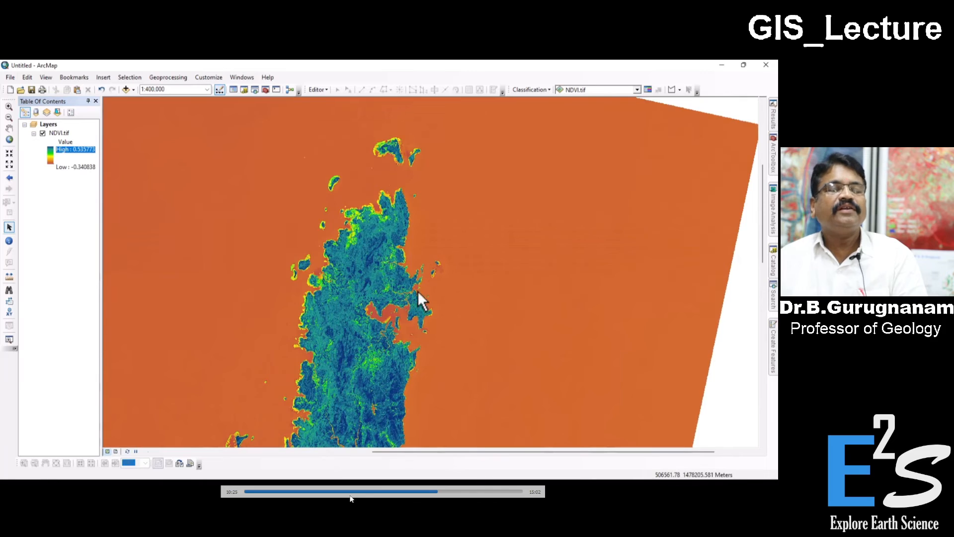
pyautogui.scroll(5, 417, 253)
pyautogui.scroll(-1, 409, 260)
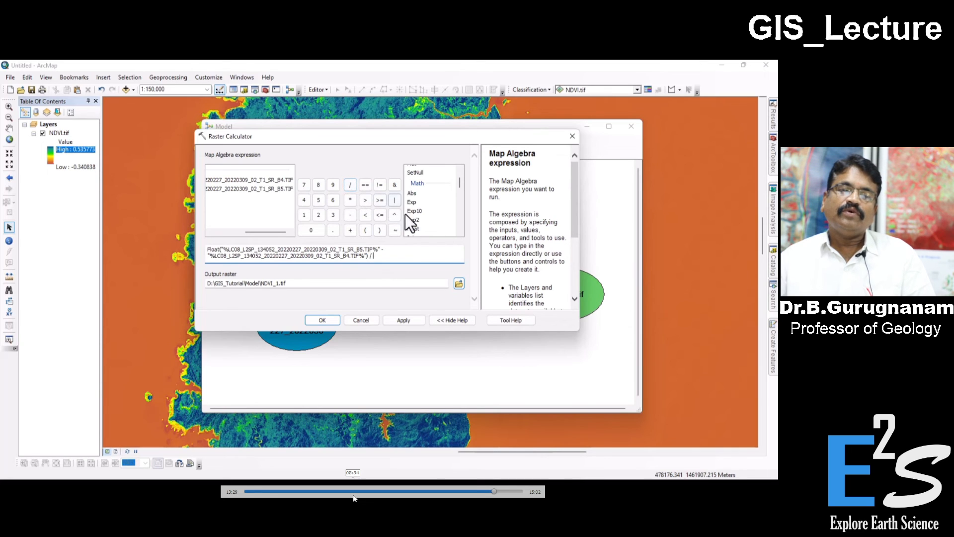
# Step: Complete the NDVI_1.tif expression's divisor with Float of the LC08_L2SP_134052 scene's SR_B5 plus SR_B4
pyautogui.doubleClick(419, 231)
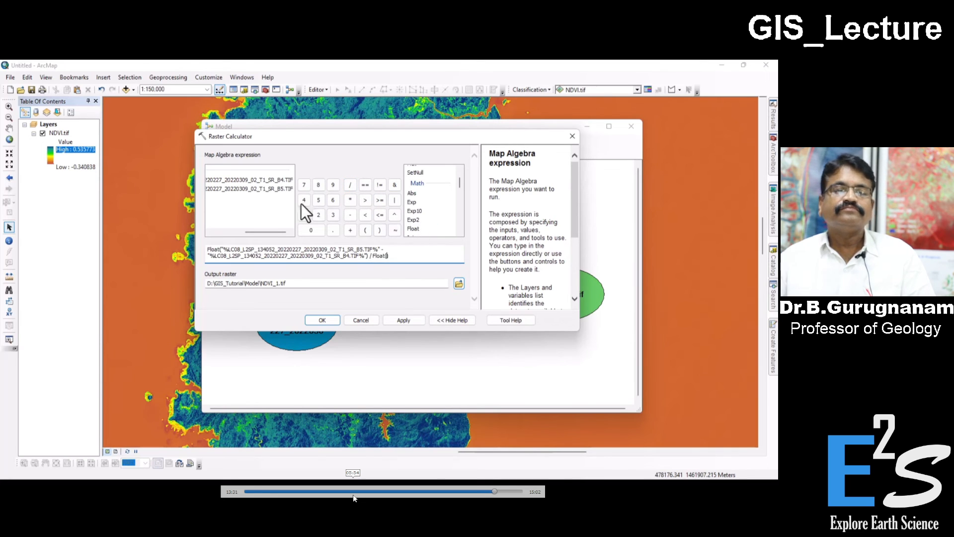
pyautogui.doubleClick(267, 192)
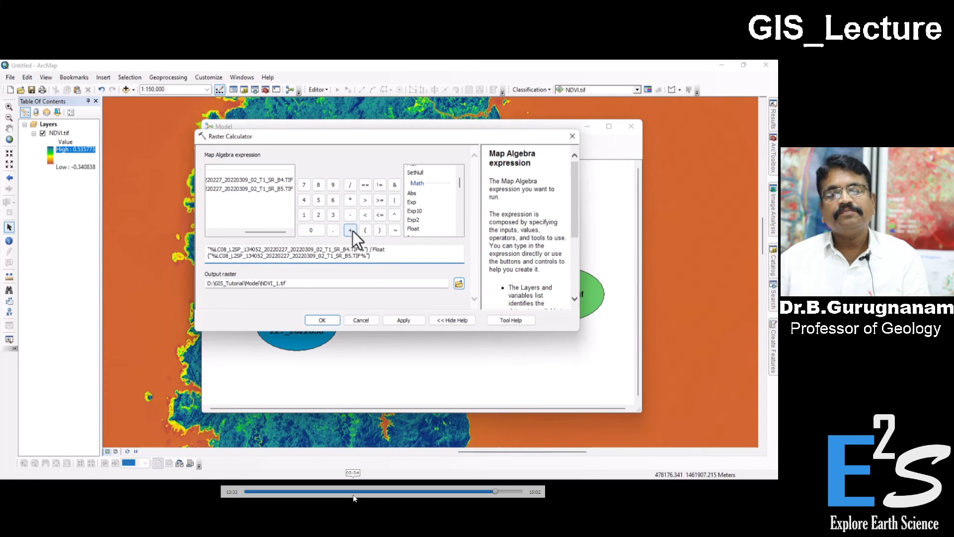
pyautogui.doubleClick(278, 181)
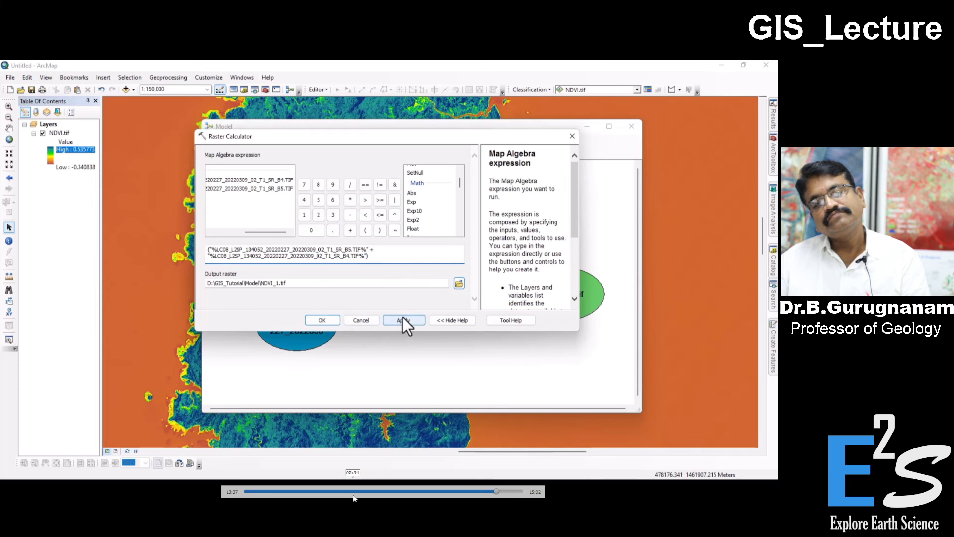
# Step: Accept the completed Raster Calculator expression, run the model to generate NDVI_1.tif, and dismiss the finished run report
pyautogui.click(323, 323)
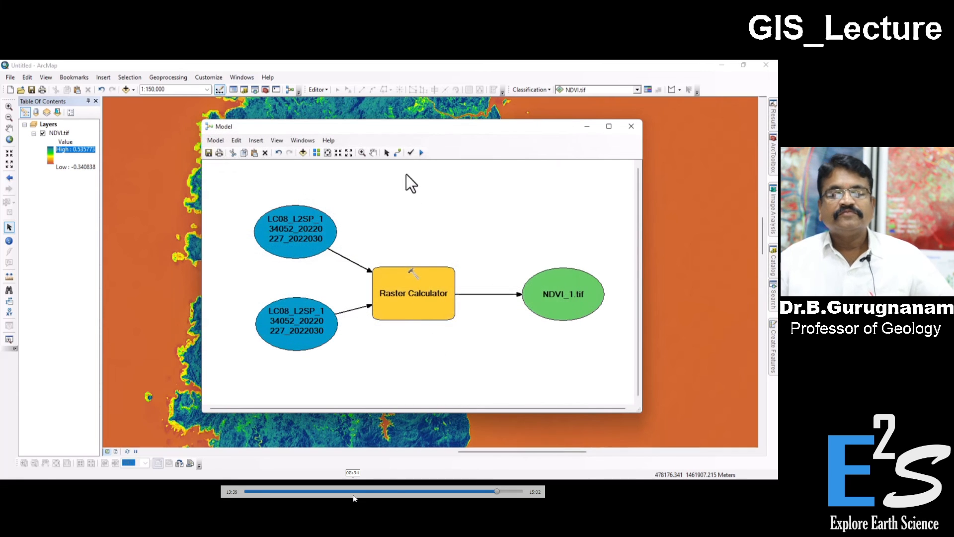
pyautogui.click(421, 154)
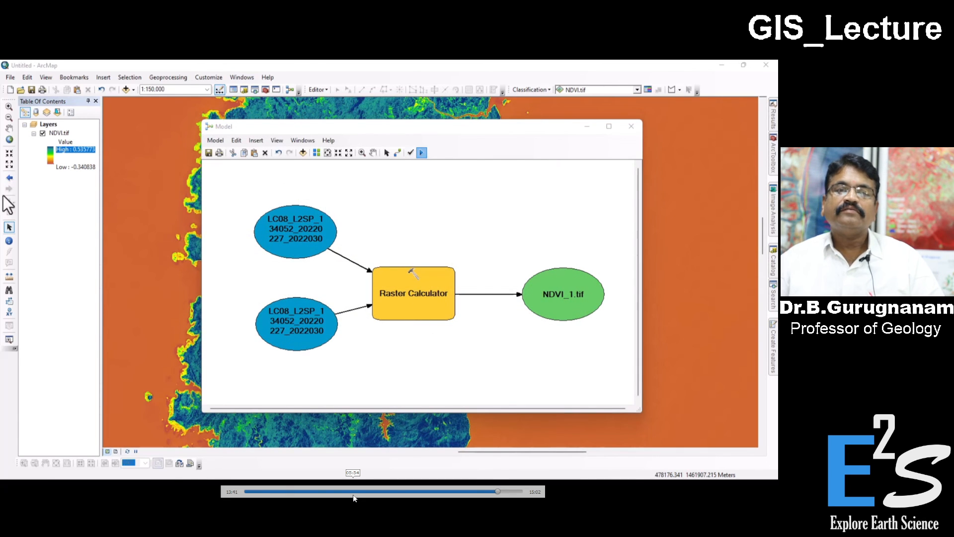
pyautogui.moveTo(149, 223); pyautogui.dragTo(454, 203)
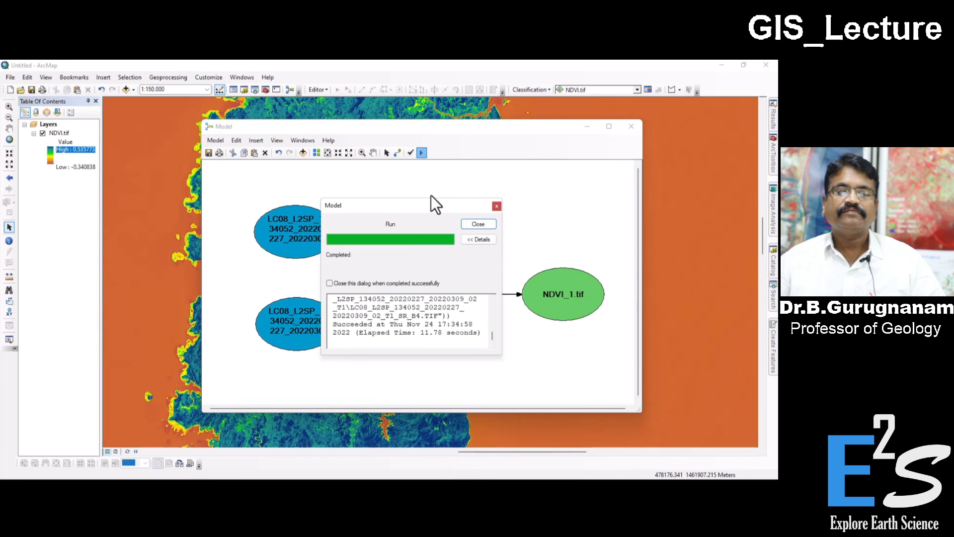
pyautogui.click(476, 227)
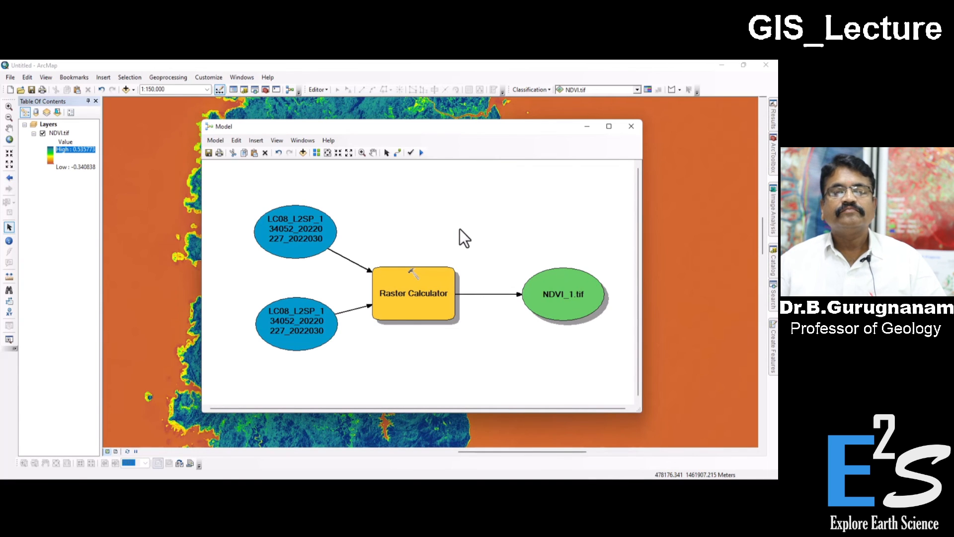
# Step: Add NDVI_1.tif from the GIS_Tutorial Model folder to the map, building its pyramids
pyautogui.click(125, 89)
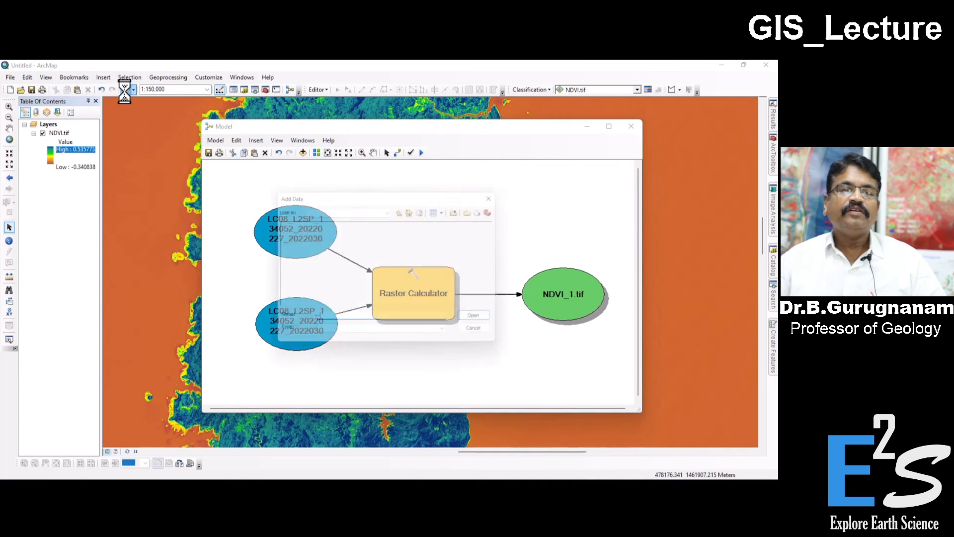
pyautogui.click(402, 209)
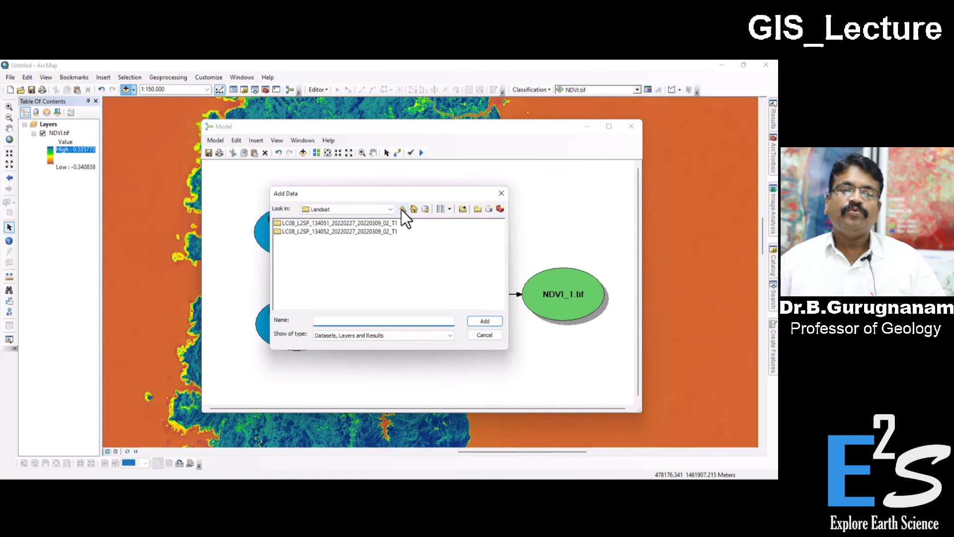
pyautogui.click(403, 210)
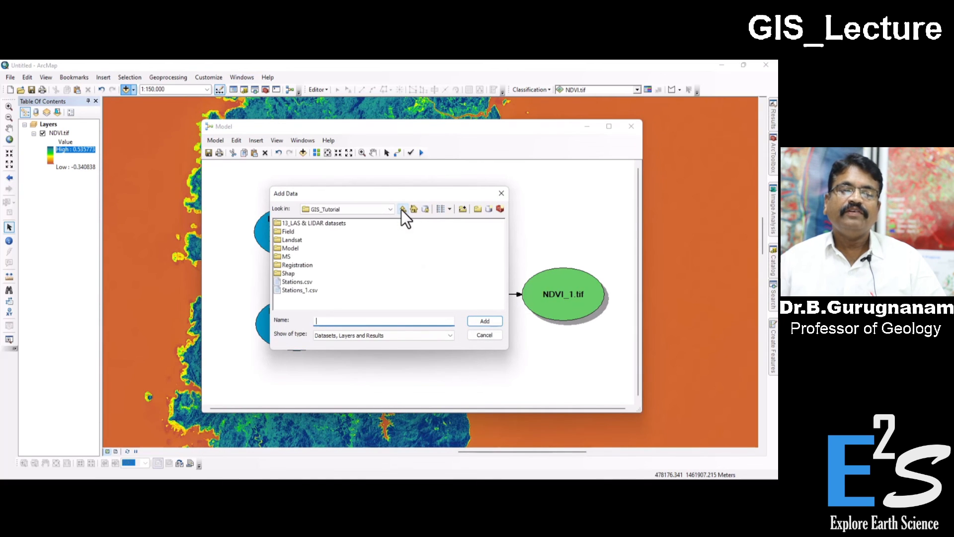
pyautogui.doubleClick(288, 248)
pyautogui.click(293, 232)
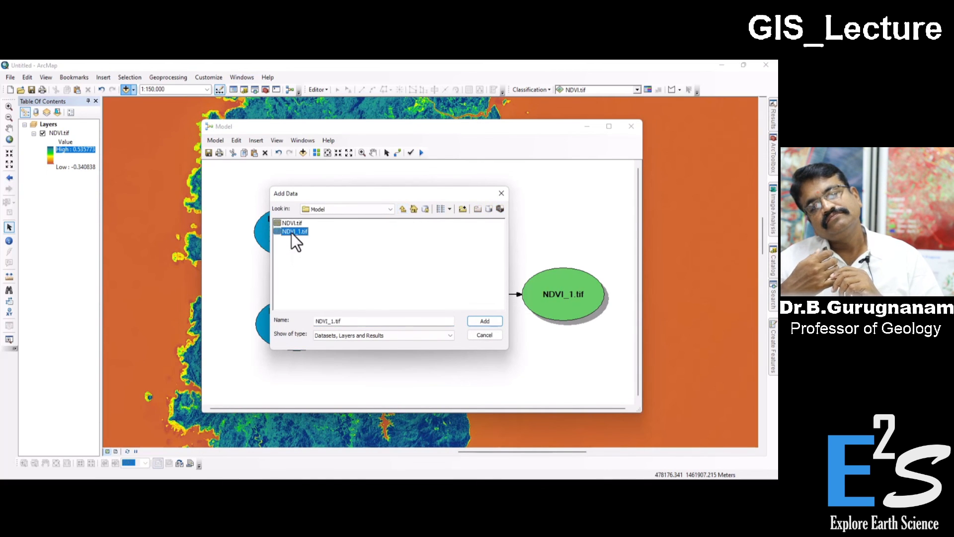
pyautogui.click(476, 321)
pyautogui.click(384, 260)
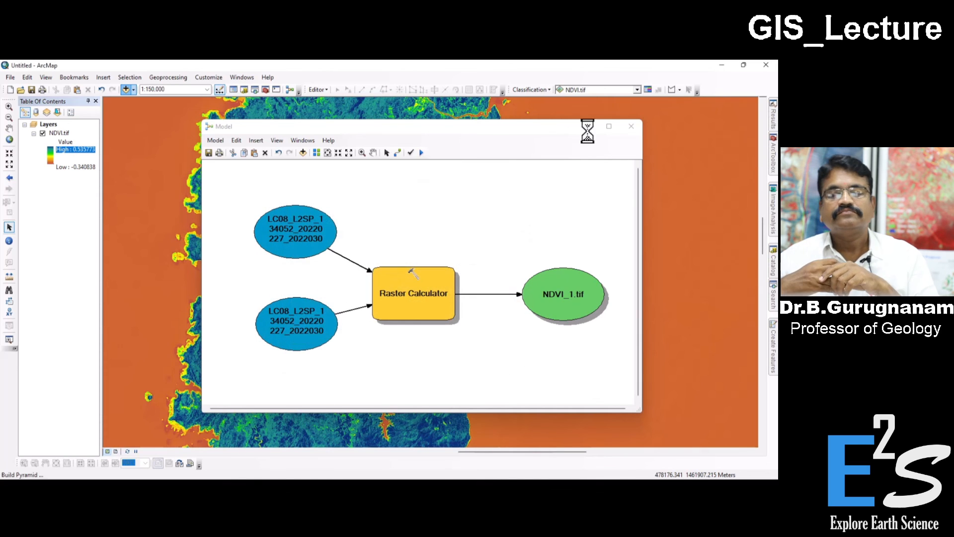
# Step: Close the model window, saving the changes as Model in Toolbox.tbx under Home - Documents\ArcGIS
pyautogui.click(627, 126)
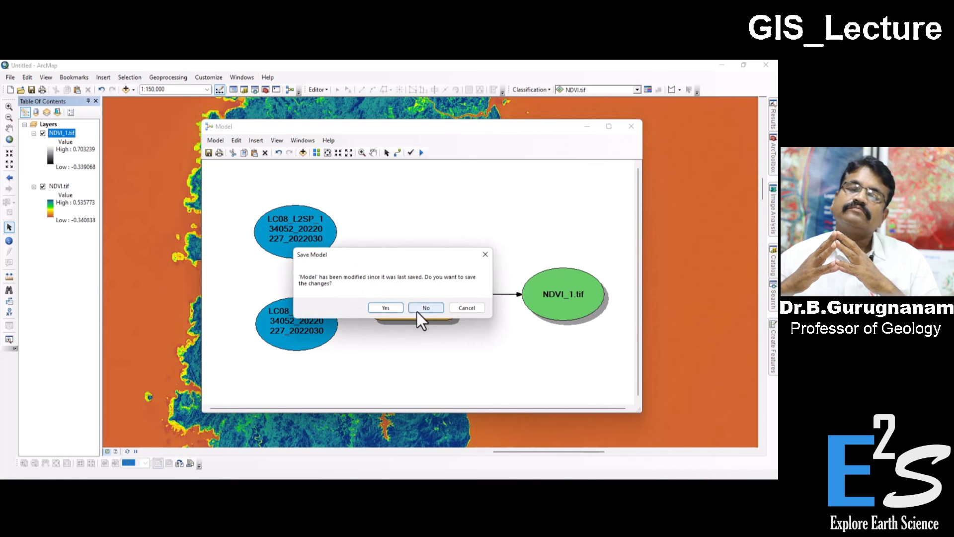
pyautogui.click(389, 313)
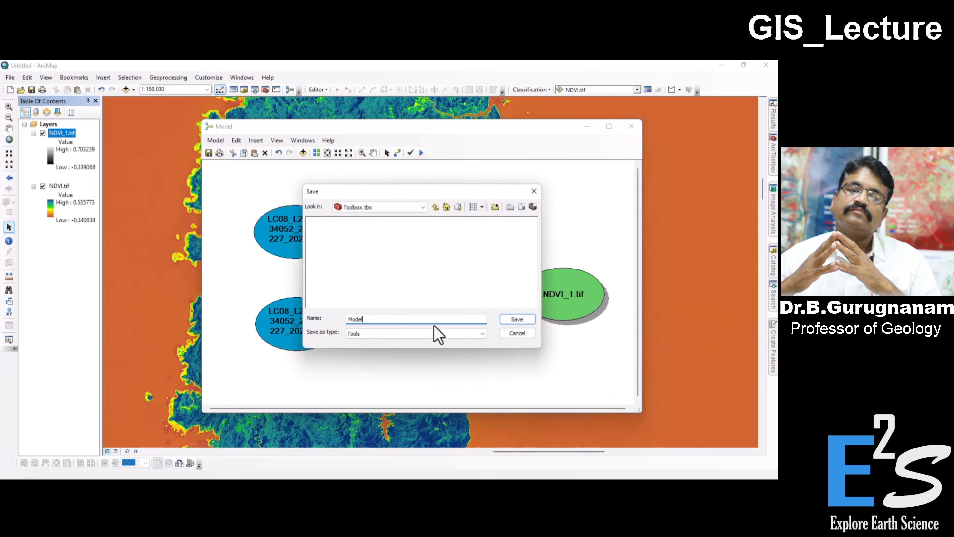
pyautogui.click(403, 206)
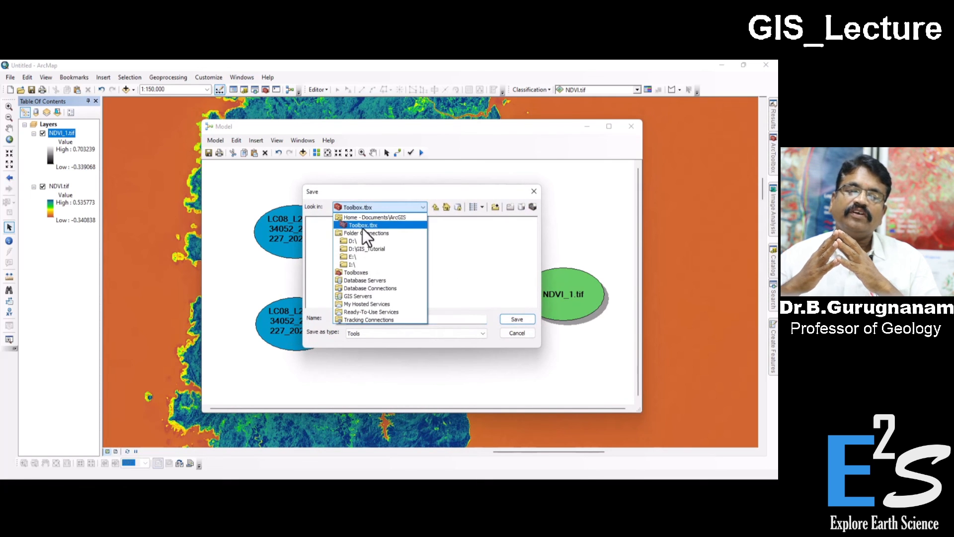
pyautogui.click(362, 228)
pyautogui.click(517, 319)
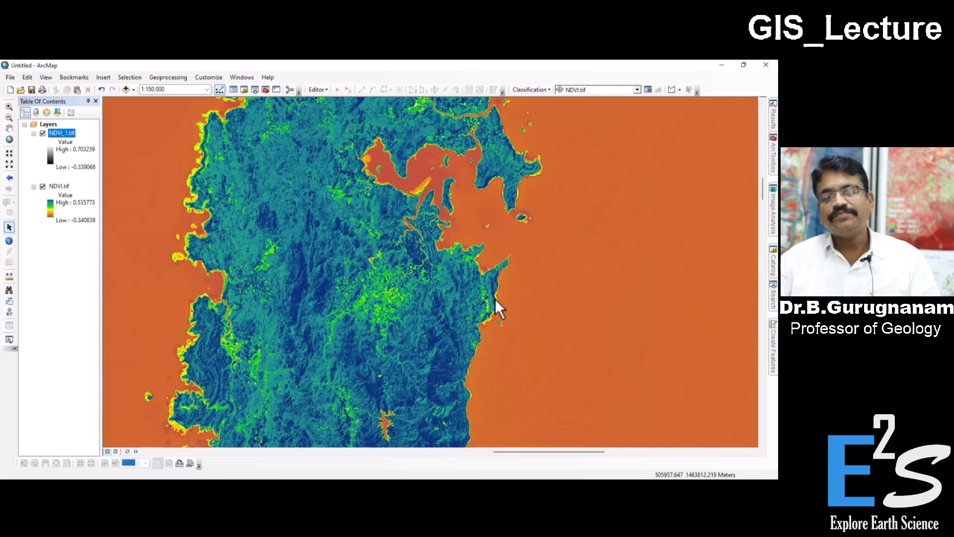
# Step: Change the NDVI_1.tif layer's color ramp to the same orange-yellow-green-blue gradient as NDVI.tif
pyautogui.scroll(5, 374, 219)
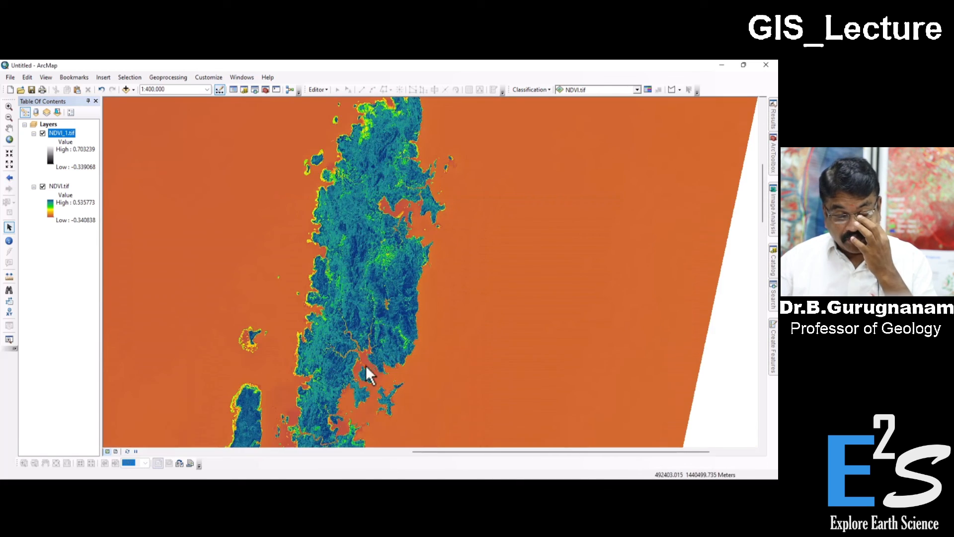
pyautogui.moveTo(365, 366); pyautogui.dragTo(395, 238)
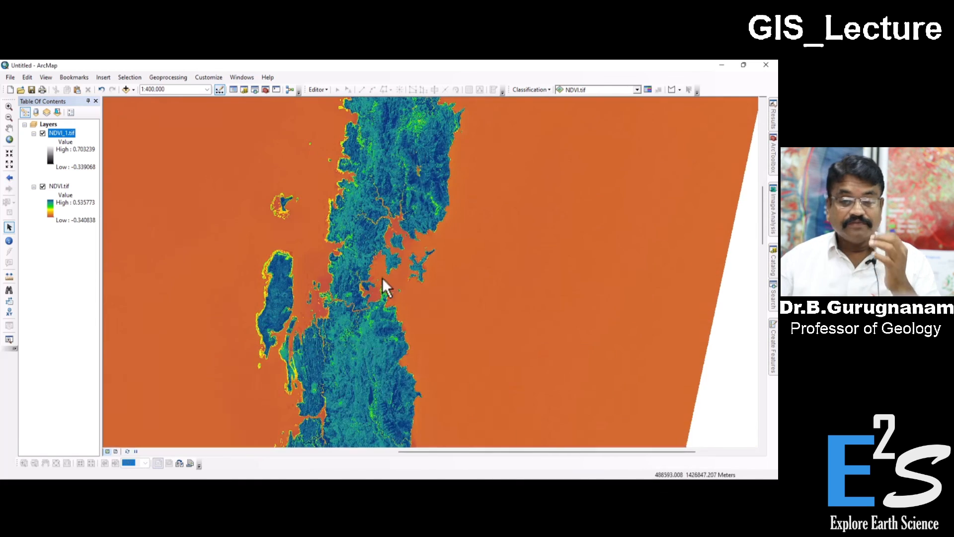
pyautogui.moveTo(385, 291); pyautogui.dragTo(428, 141)
pyautogui.moveTo(425, 240); pyautogui.dragTo(454, 115)
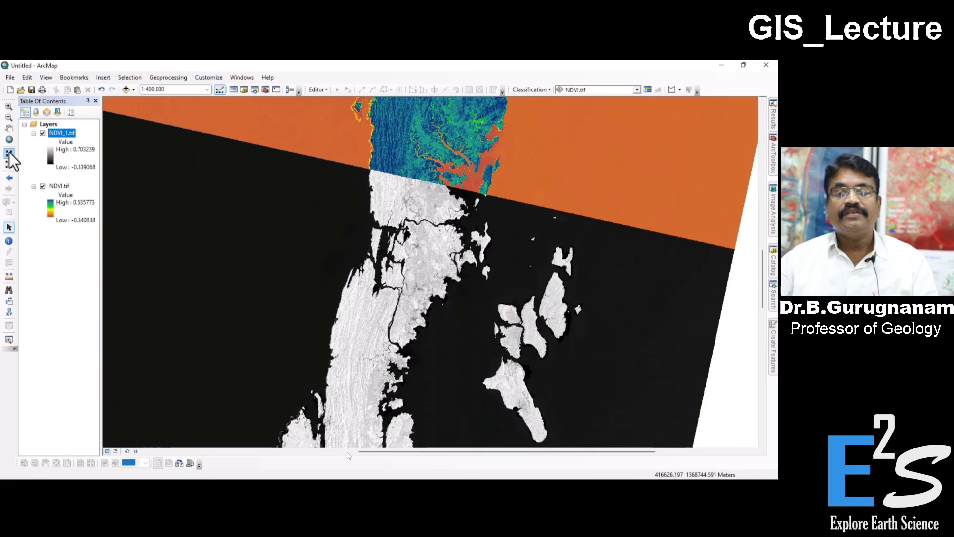
pyautogui.doubleClick(53, 162)
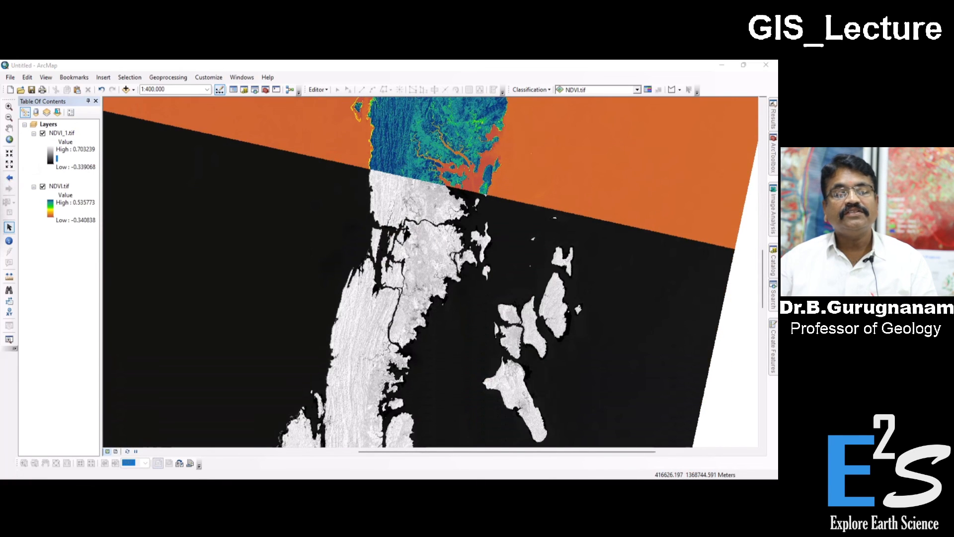
pyautogui.click(212, 164)
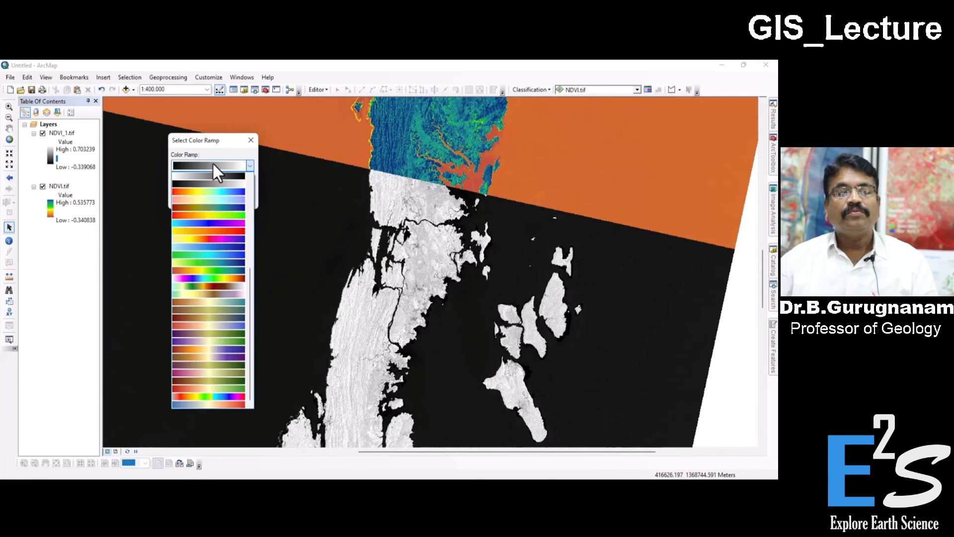
pyautogui.click(216, 275)
pyautogui.click(192, 199)
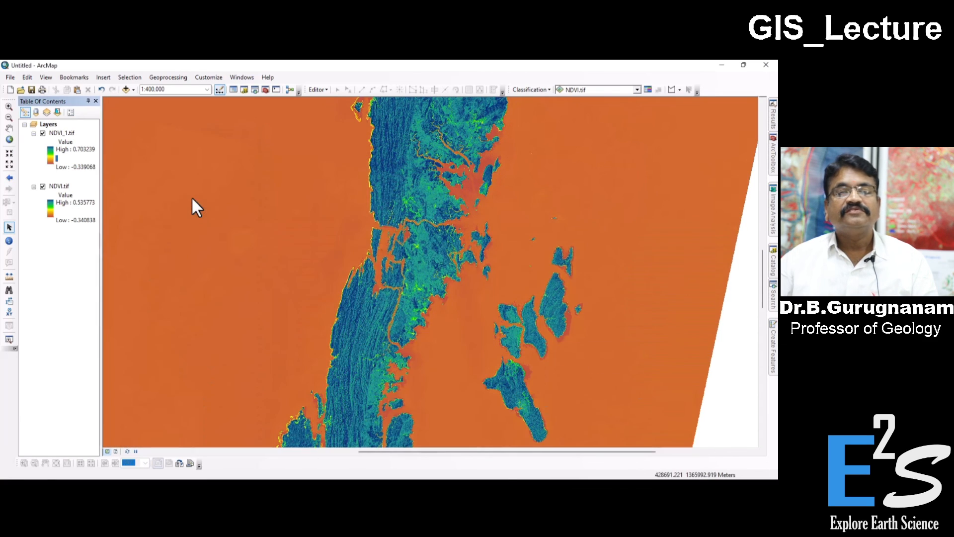
# Step: Examine the combined NDVI and NDVI_1 rasters at full extent and closely along the island chain
pyautogui.scroll(2, 460, 328)
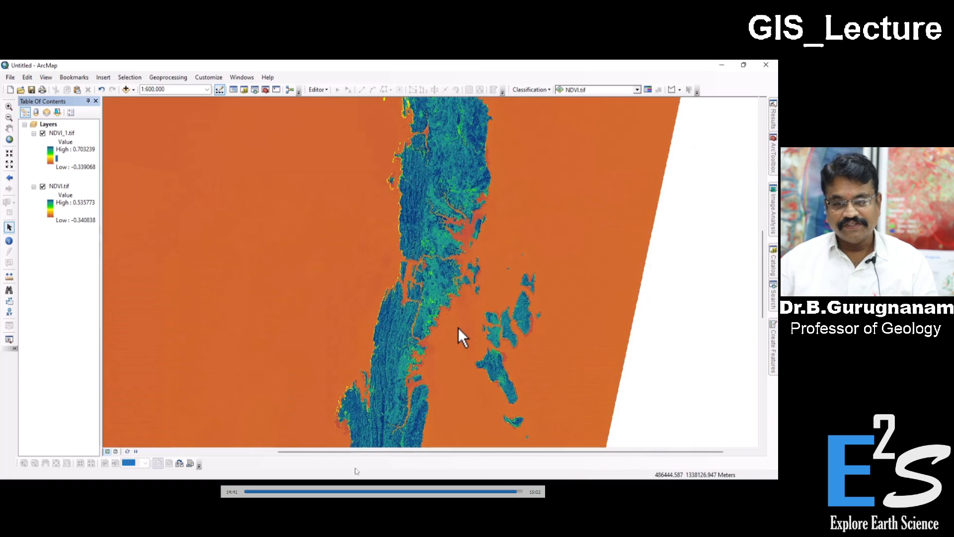
pyautogui.scroll(2, 458, 327)
pyautogui.scroll(2, 457, 327)
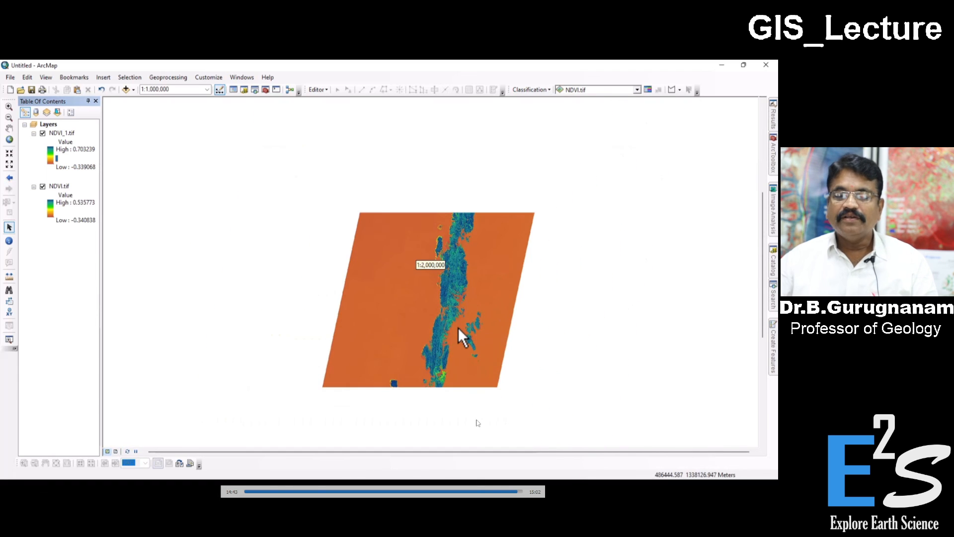
pyautogui.moveTo(454, 378); pyautogui.dragTo(411, 328)
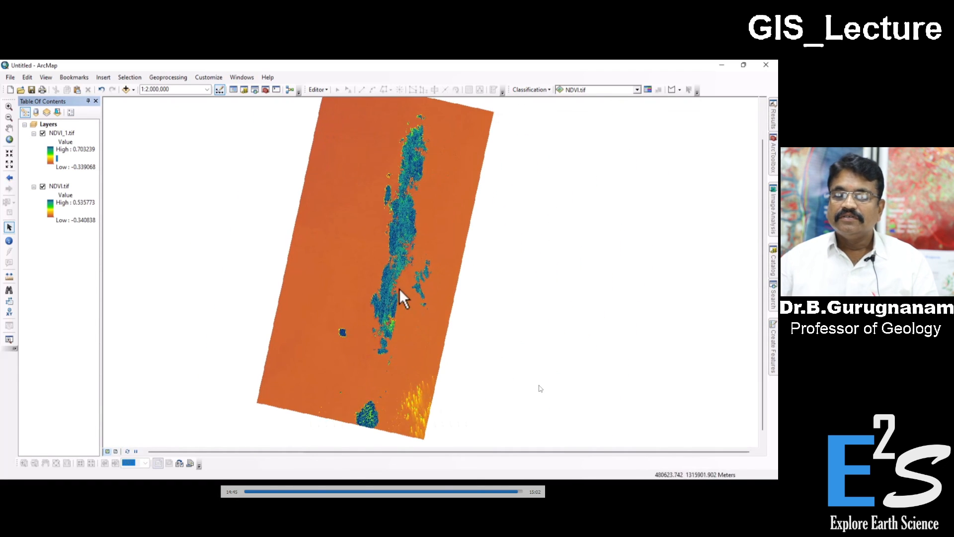
pyautogui.scroll(-2, 413, 254)
pyautogui.scroll(-1, 387, 271)
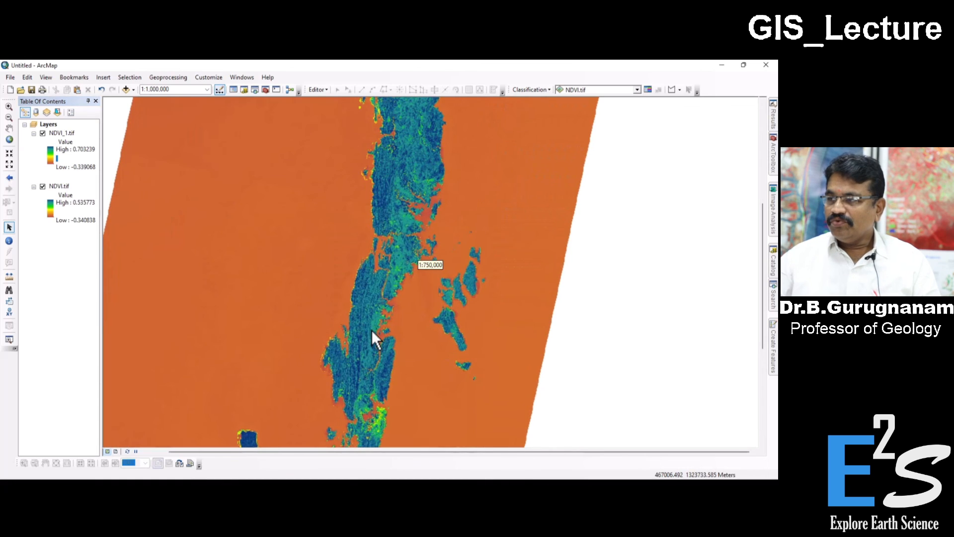
pyautogui.moveTo(387, 376); pyautogui.dragTo(371, 445)
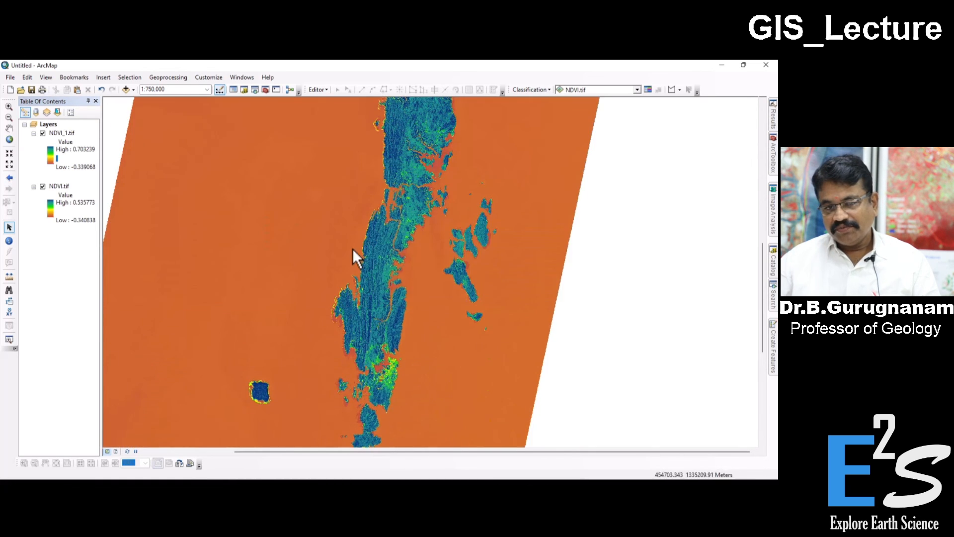
pyautogui.moveTo(352, 247); pyautogui.dragTo(310, 402)
pyautogui.moveTo(375, 227); pyautogui.dragTo(351, 360)
pyautogui.moveTo(362, 229); pyautogui.dragTo(382, 300)
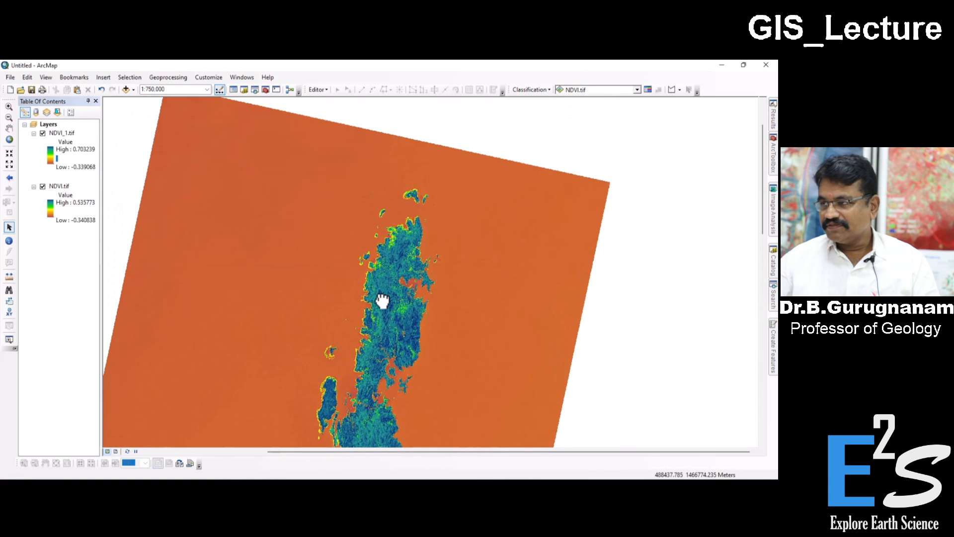
pyautogui.moveTo(408, 368); pyautogui.dragTo(417, 258)
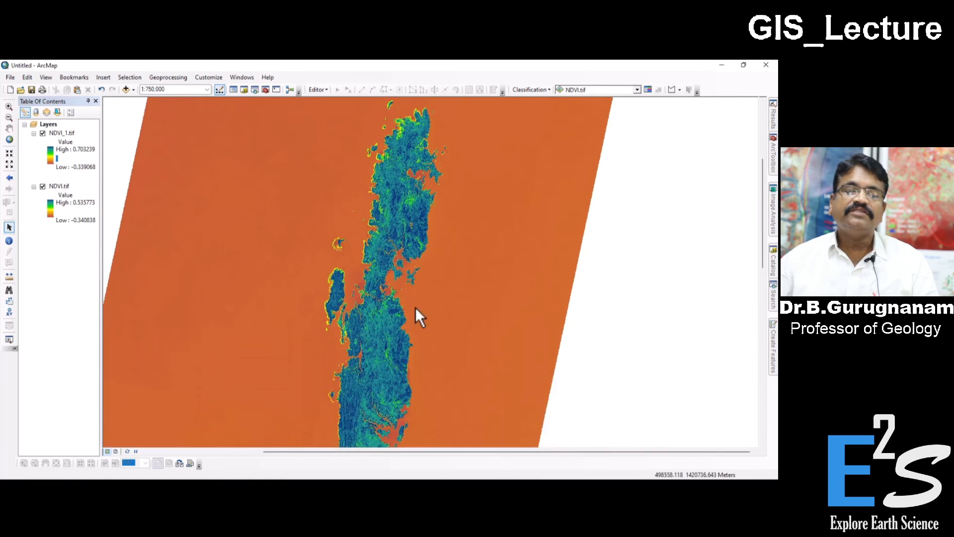
pyautogui.moveTo(403, 334); pyautogui.dragTo(411, 249)
pyautogui.scroll(-3, 391, 342)
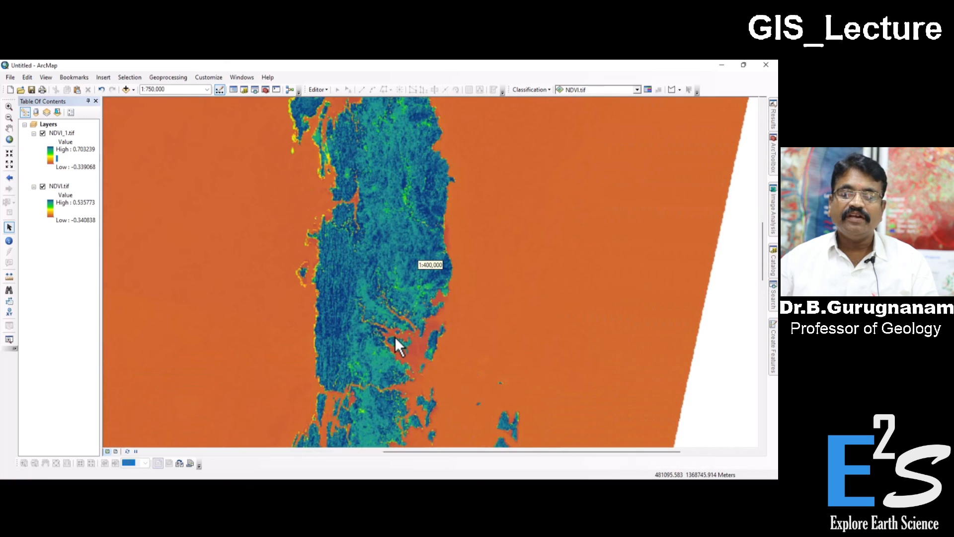
pyautogui.scroll(-2, 397, 340)
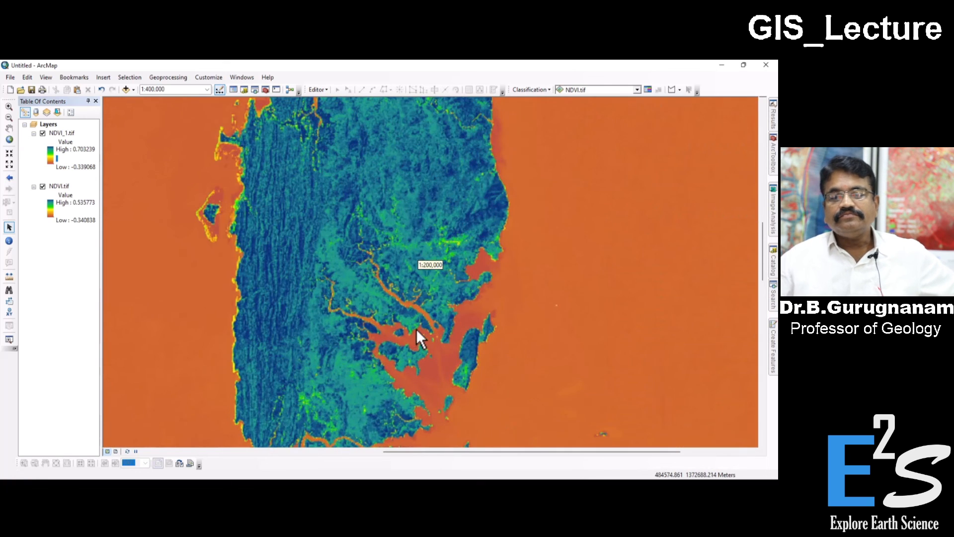